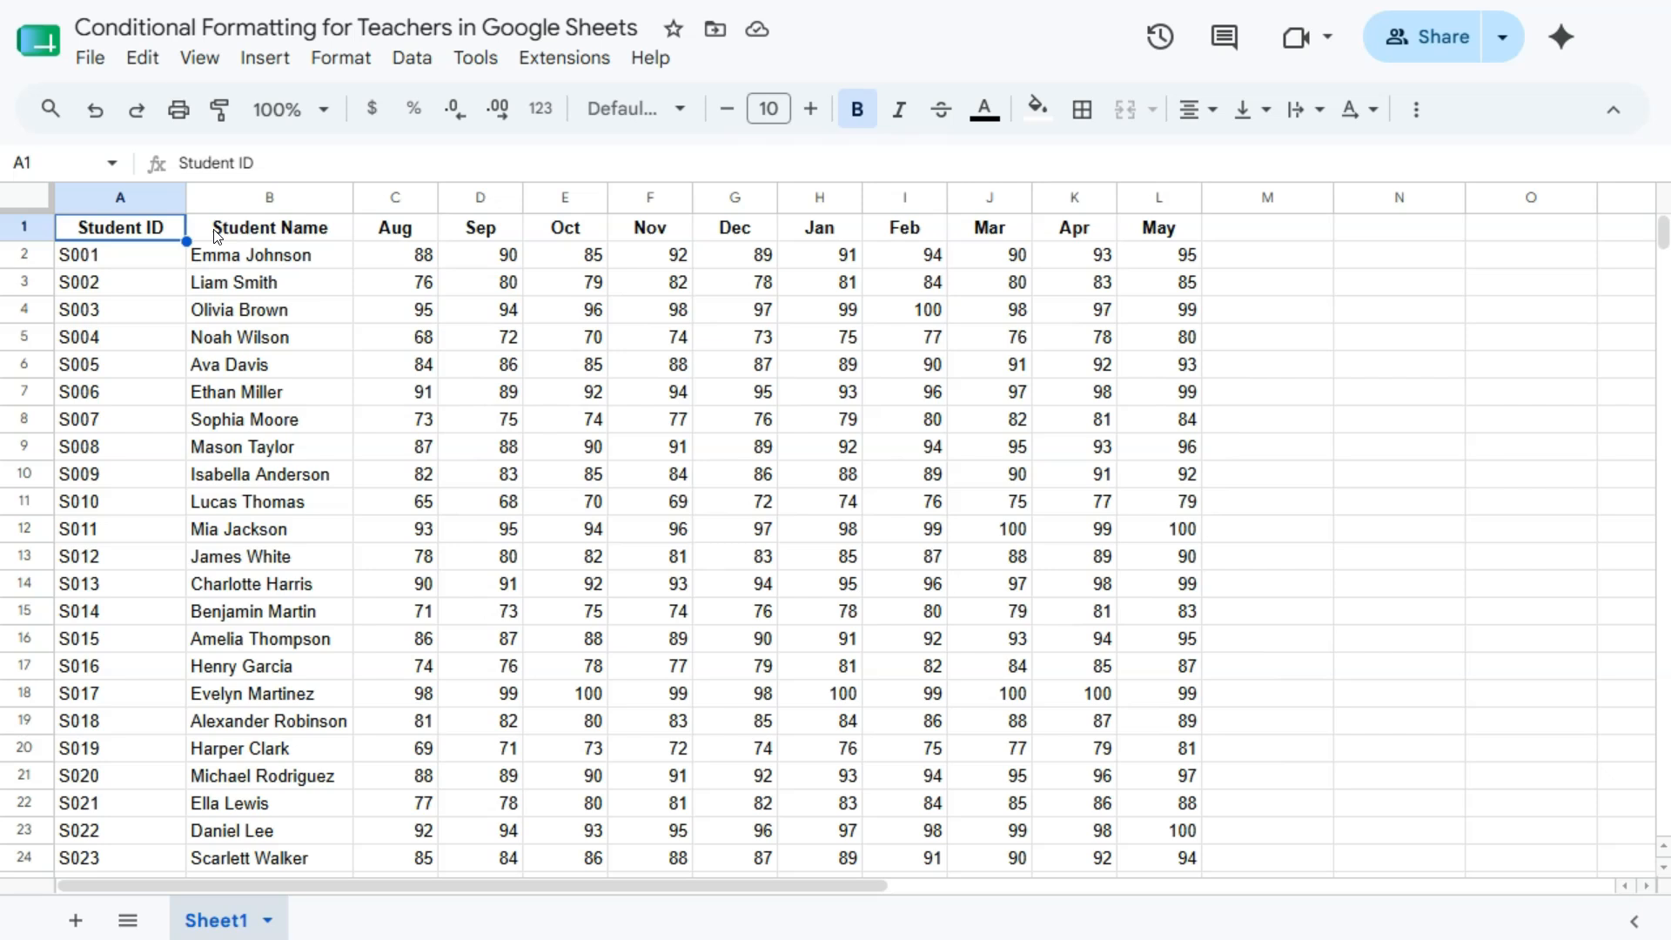
left_click_drag(412, 237, 1138, 662)
scroll(1123, 466, "down", 5)
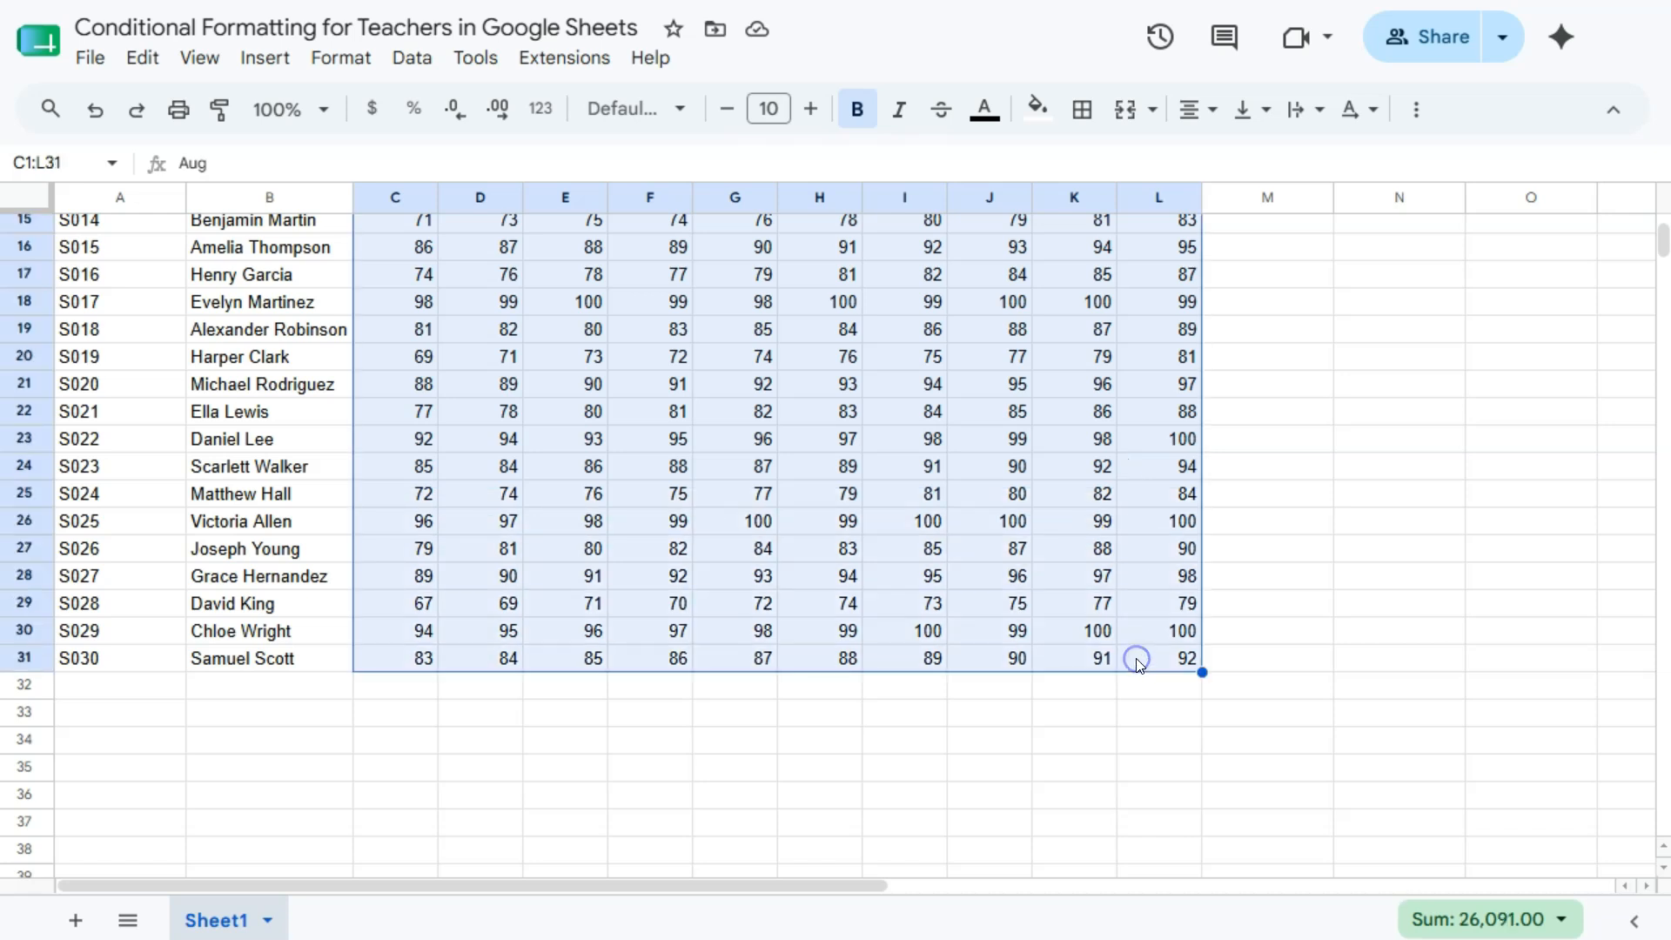
scroll(418, 255, "up", 5)
Step: Select the monthly scores in C2:L31, without the header row, and open conditional formatting for them
left_click(418, 256)
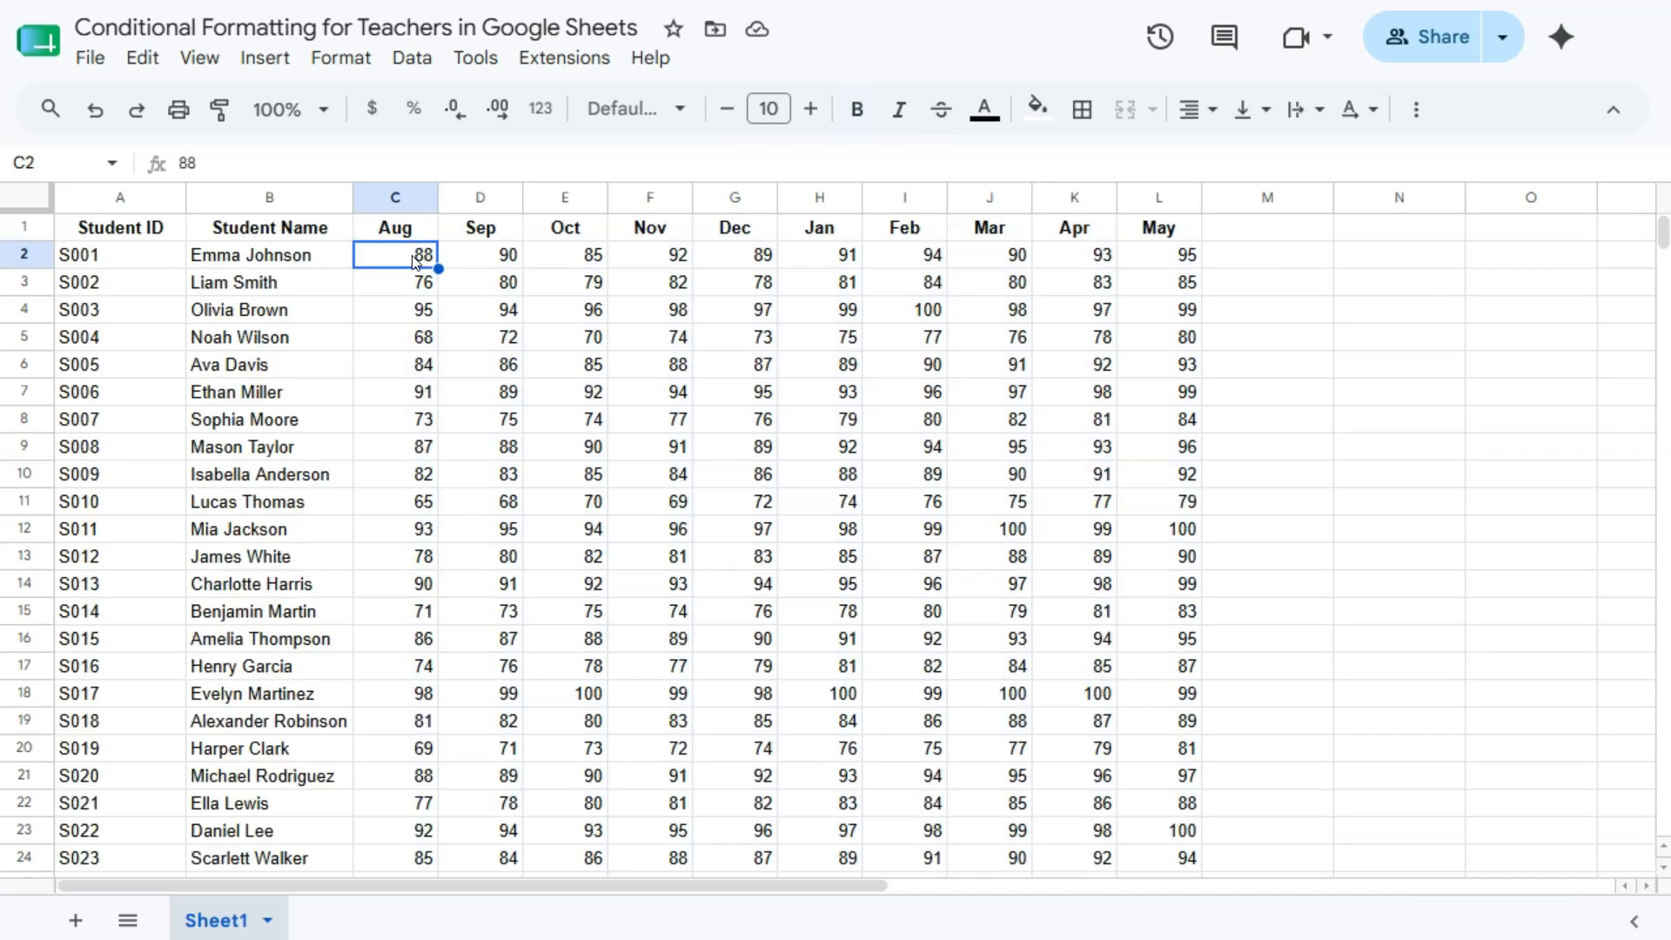
left_click(416, 260)
left_click_drag(415, 259, 1140, 786)
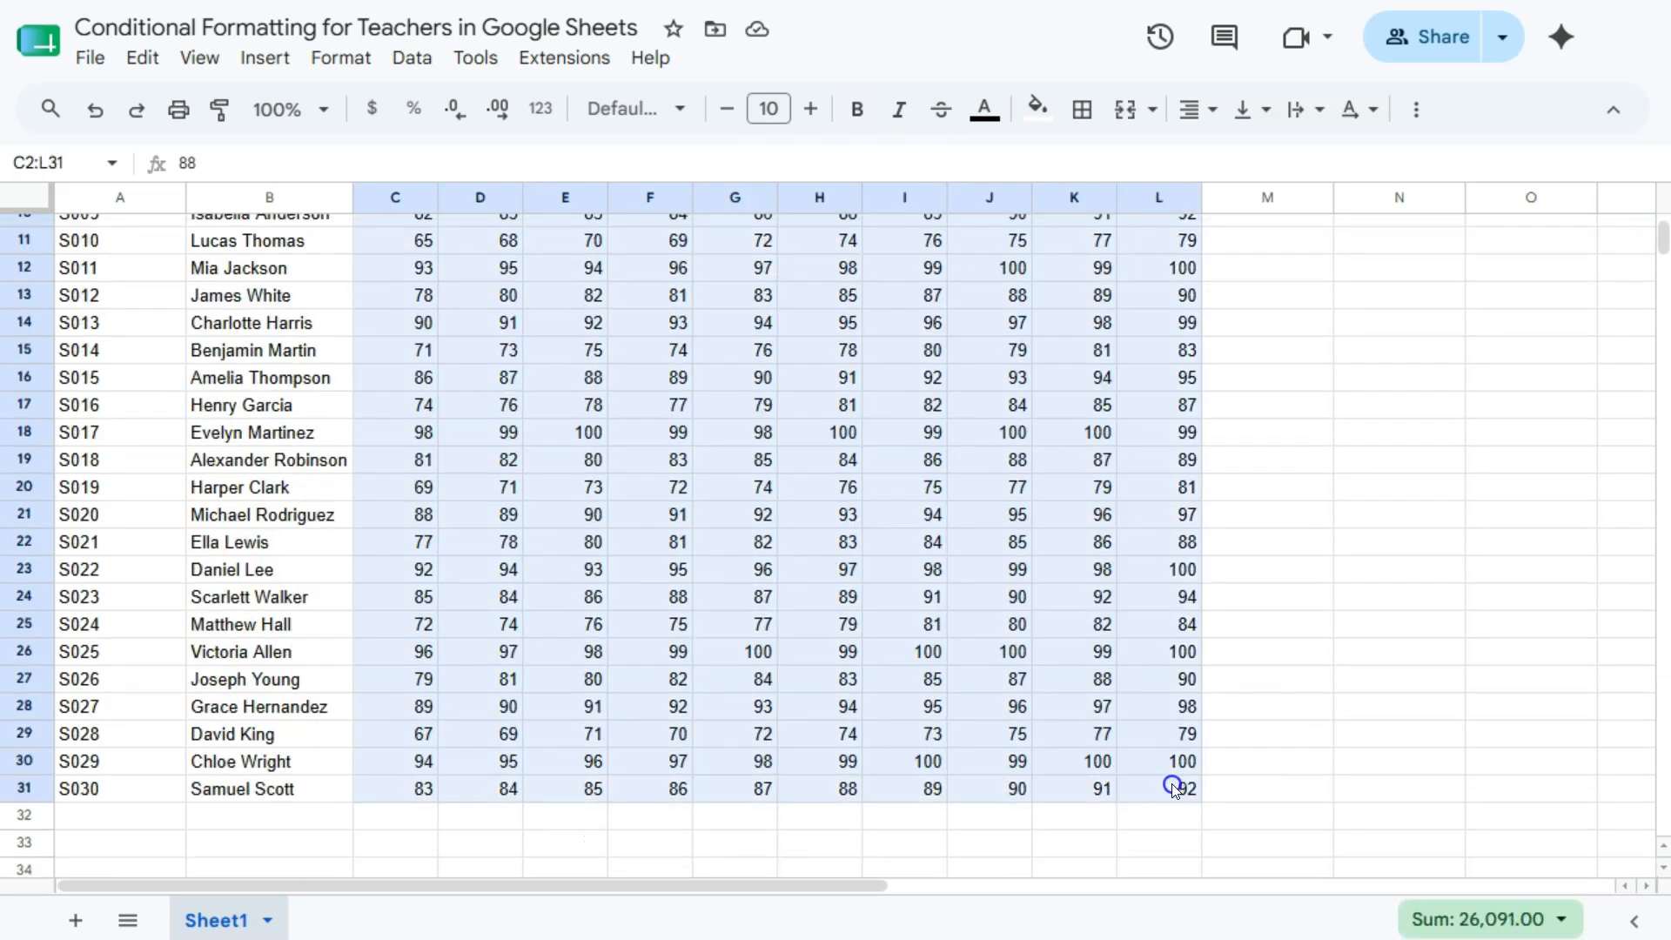
scroll(816, 683, "up", 3)
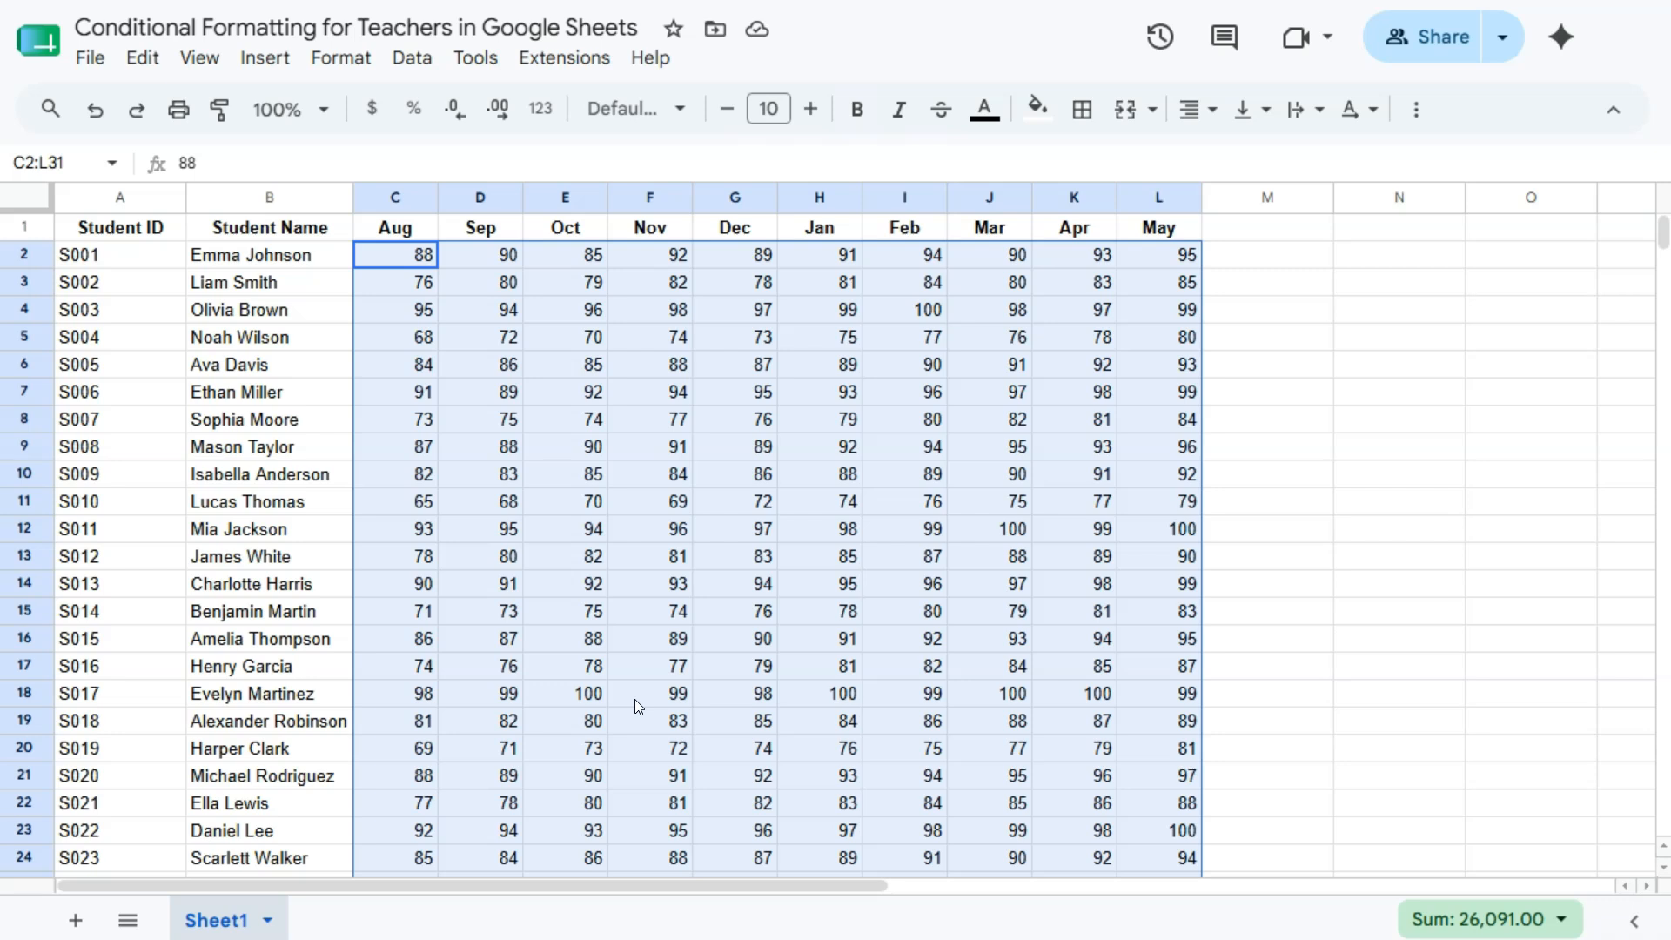
left_click(337, 59)
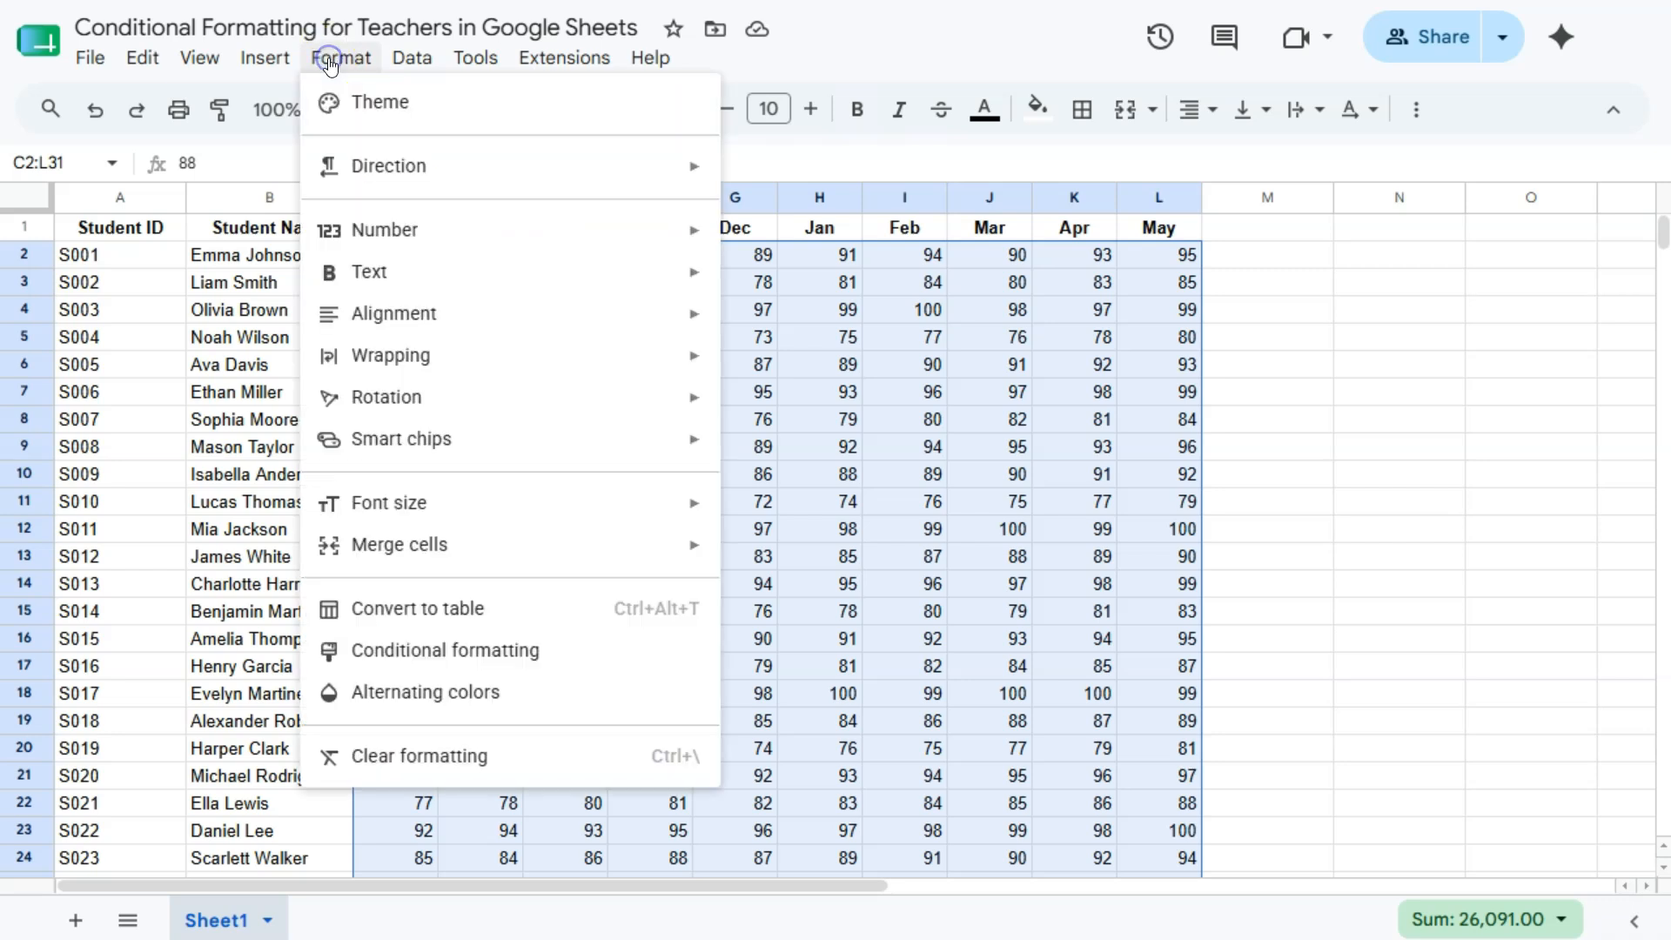
left_click(407, 657)
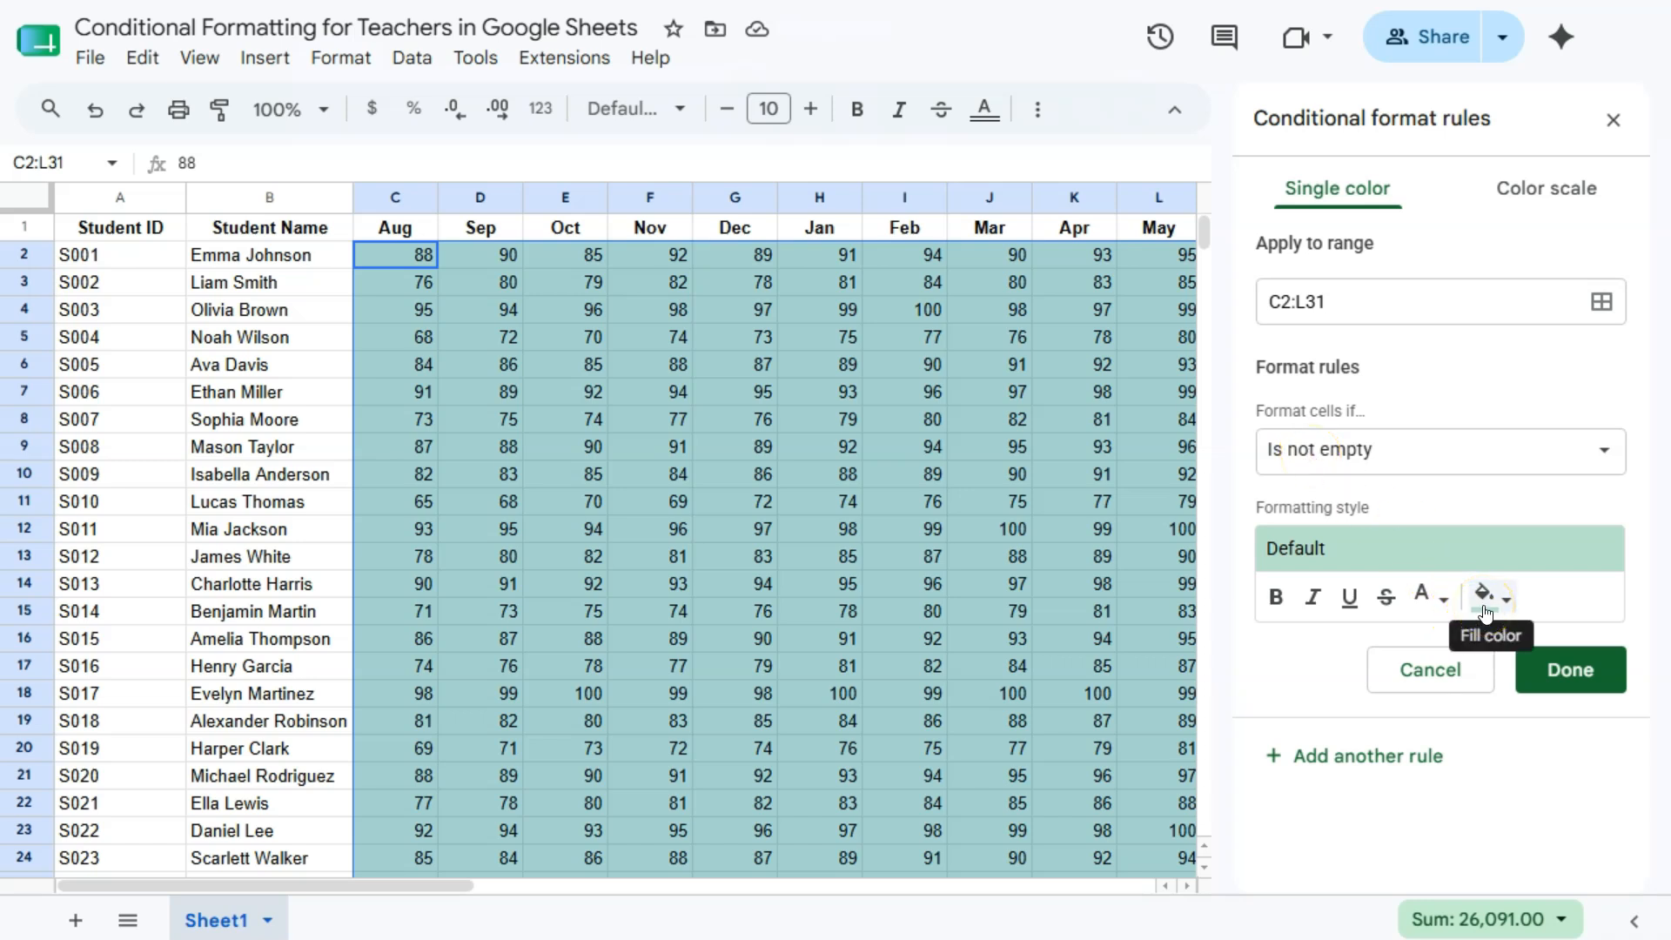
Step: Set the rule's condition to format cells less than or equal to 75
left_click(1376, 435)
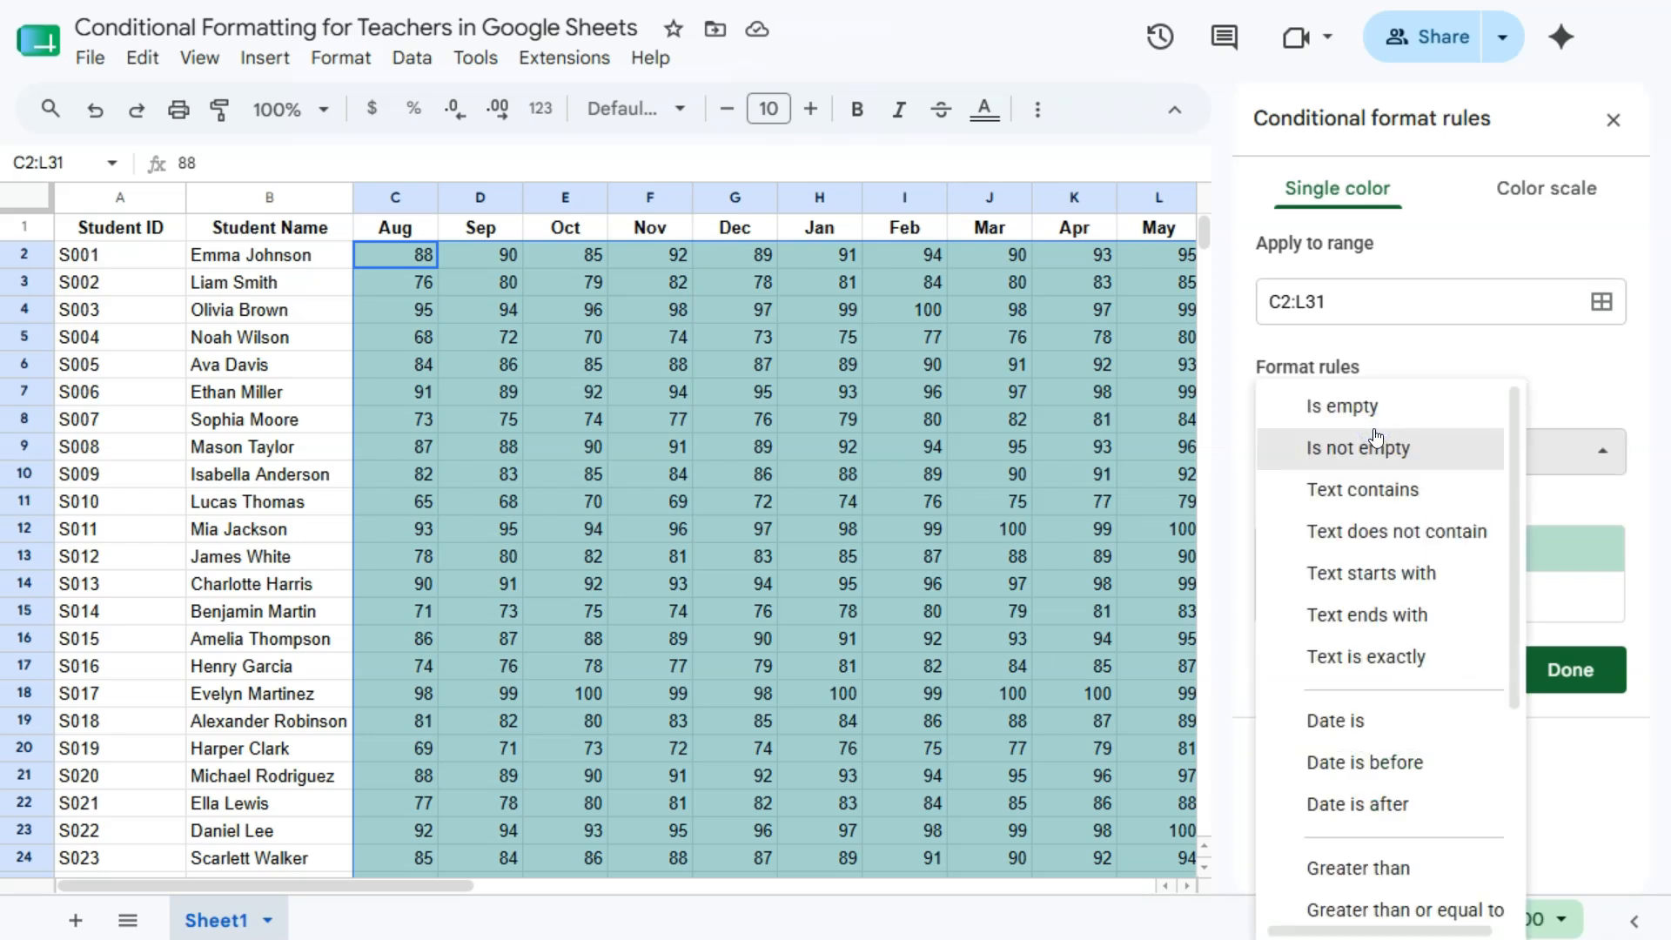
left_click(1376, 462)
scroll(1369, 701, "down", 3)
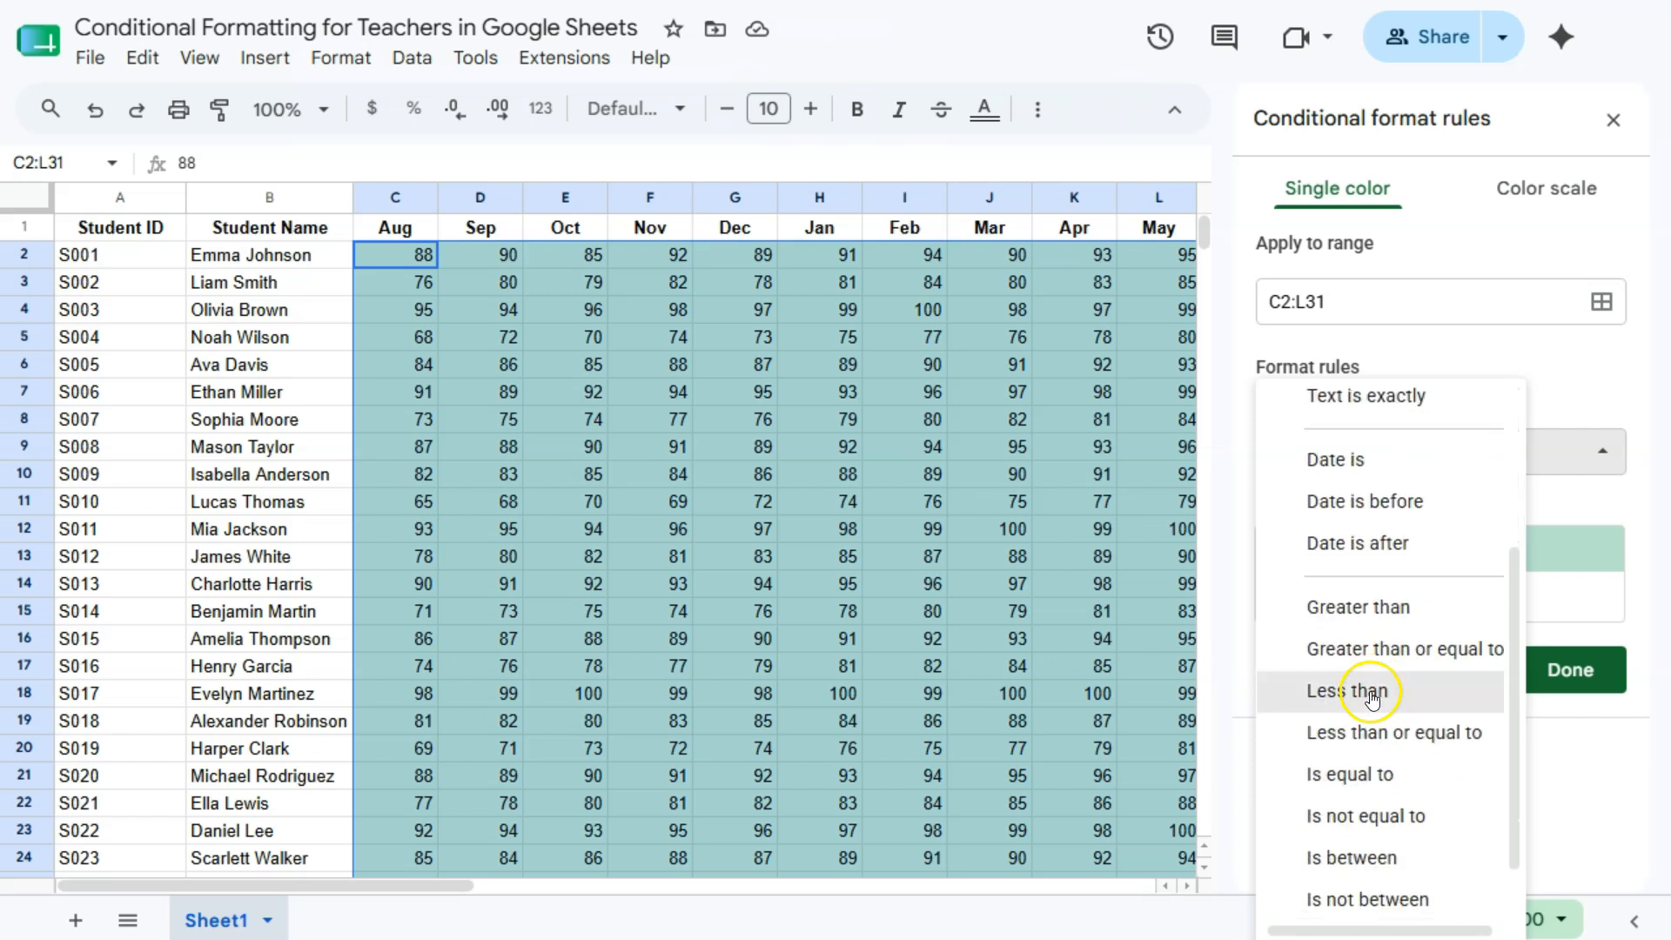
left_click(1356, 741)
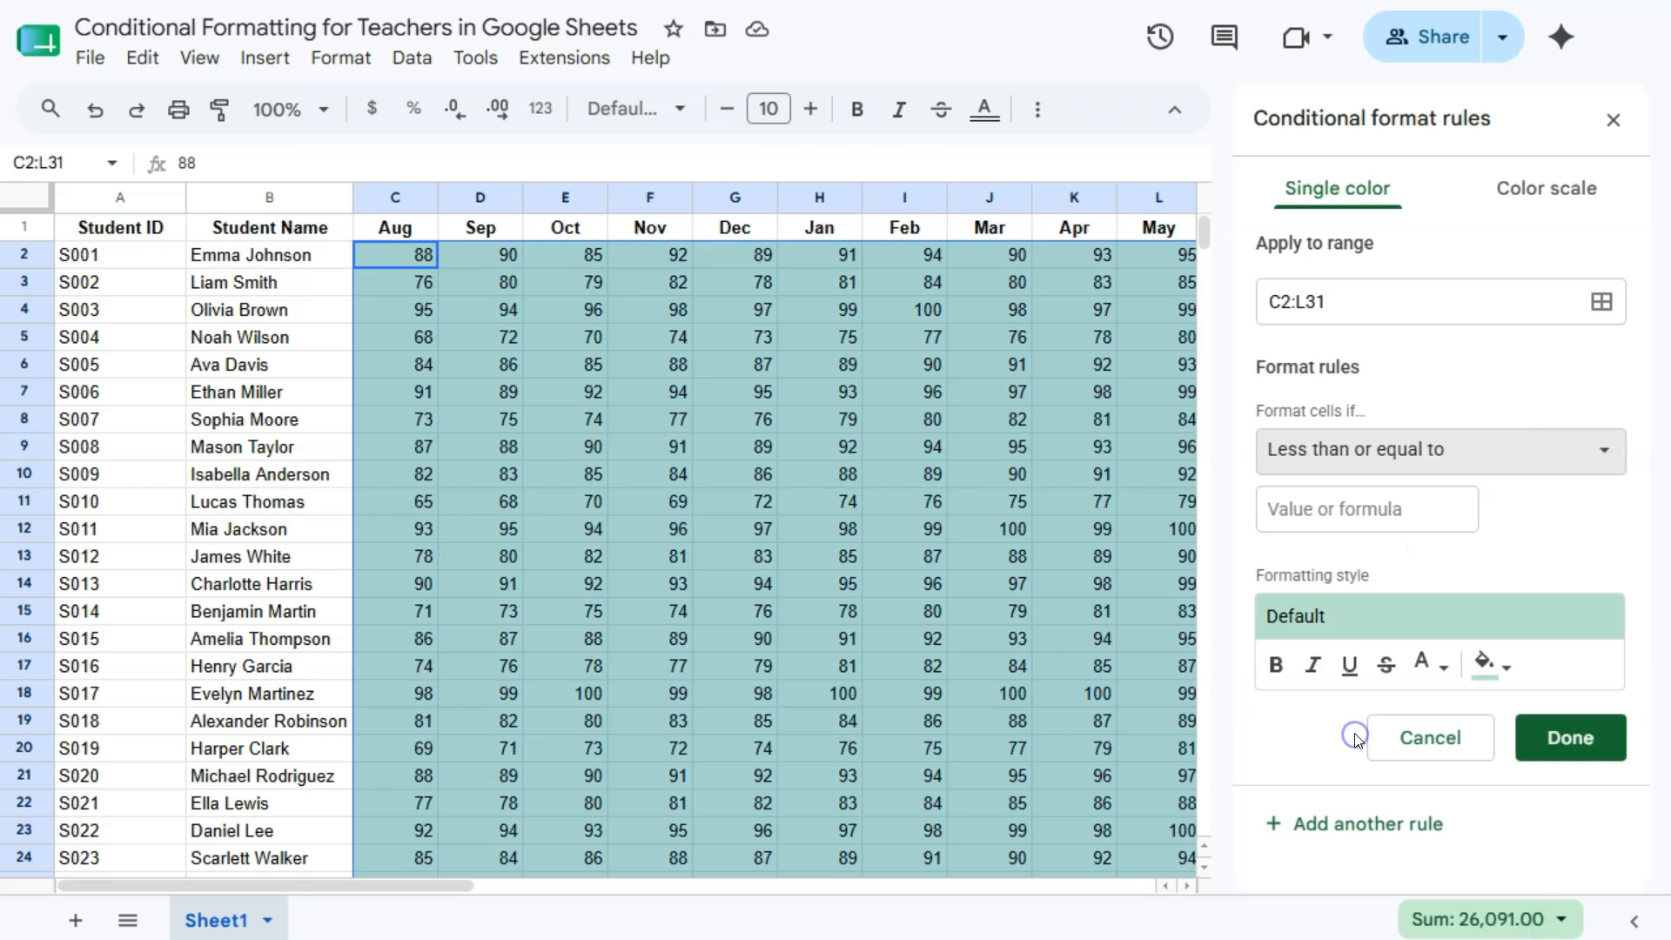
left_click(1290, 503)
type("75")
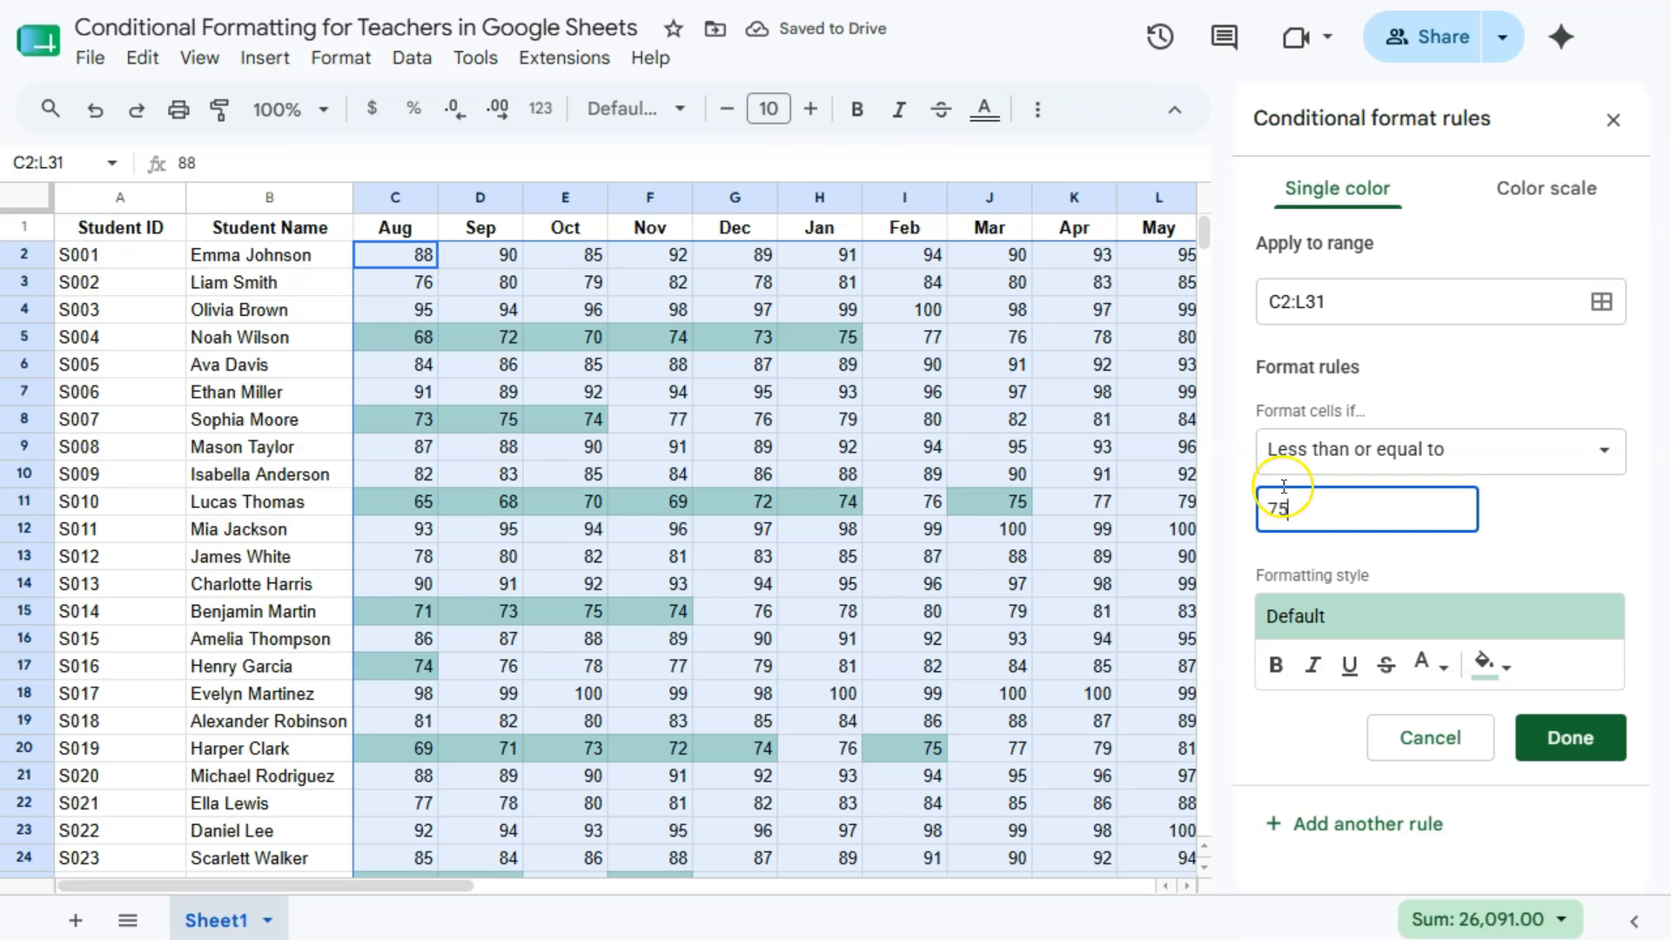
Step: Give the low-score rule a light red fill colour and save it
left_click_drag(417, 897, 478, 885)
scroll(600, 631, "down", 2)
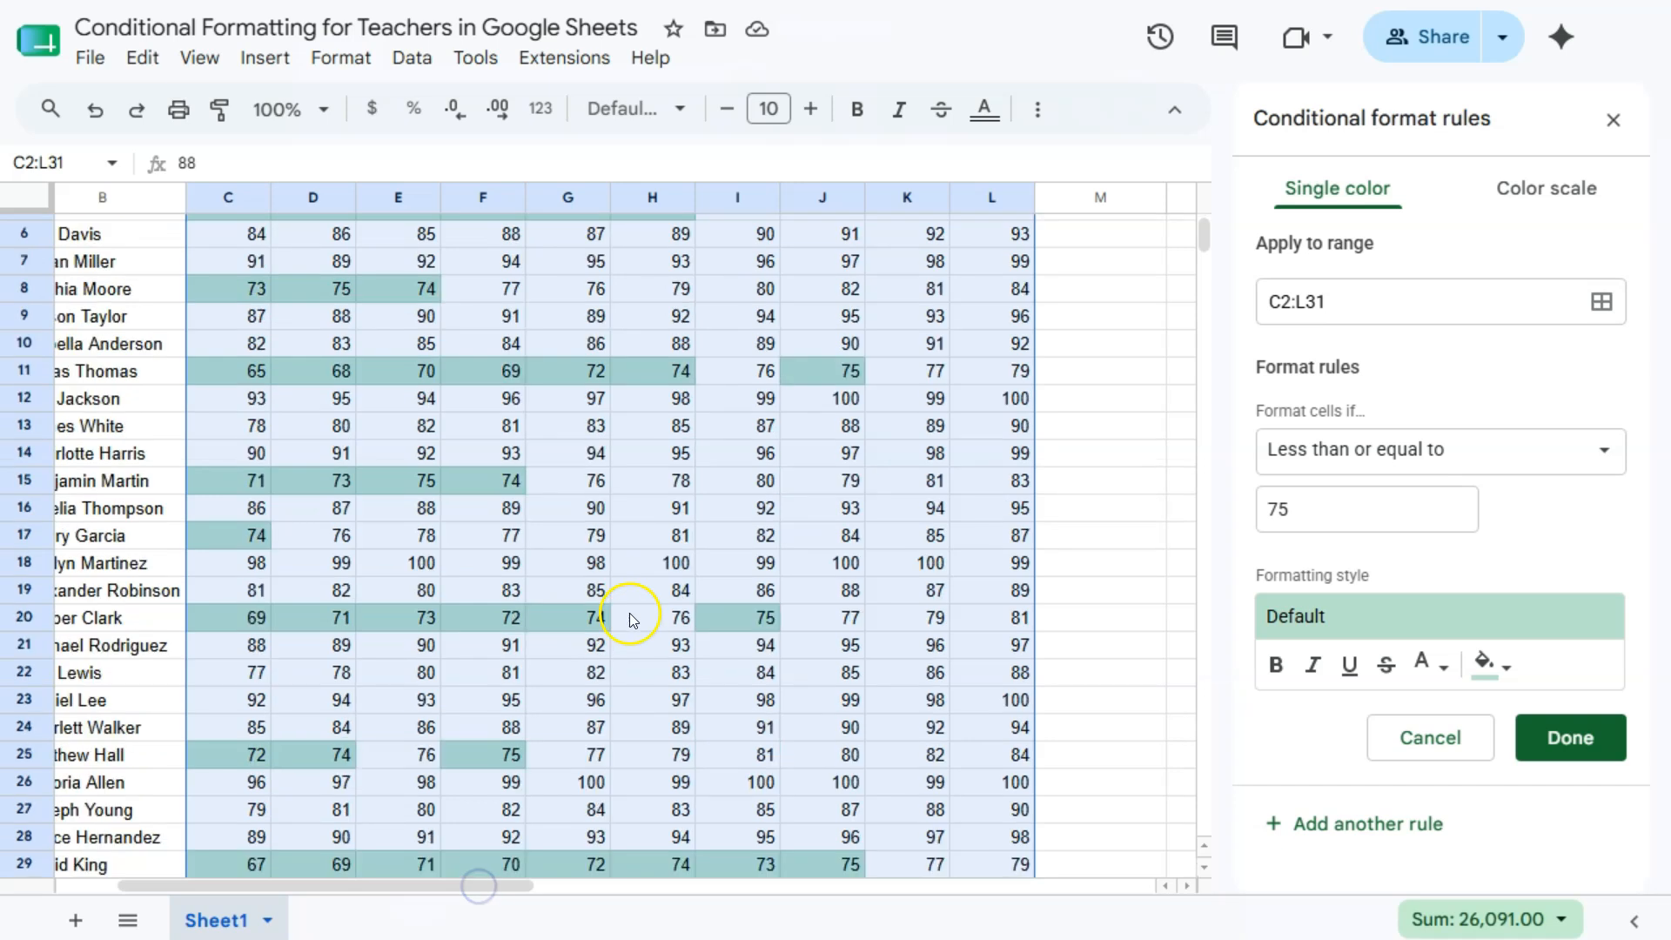
scroll(629, 612, "down", 2)
scroll(707, 627, "up", 4)
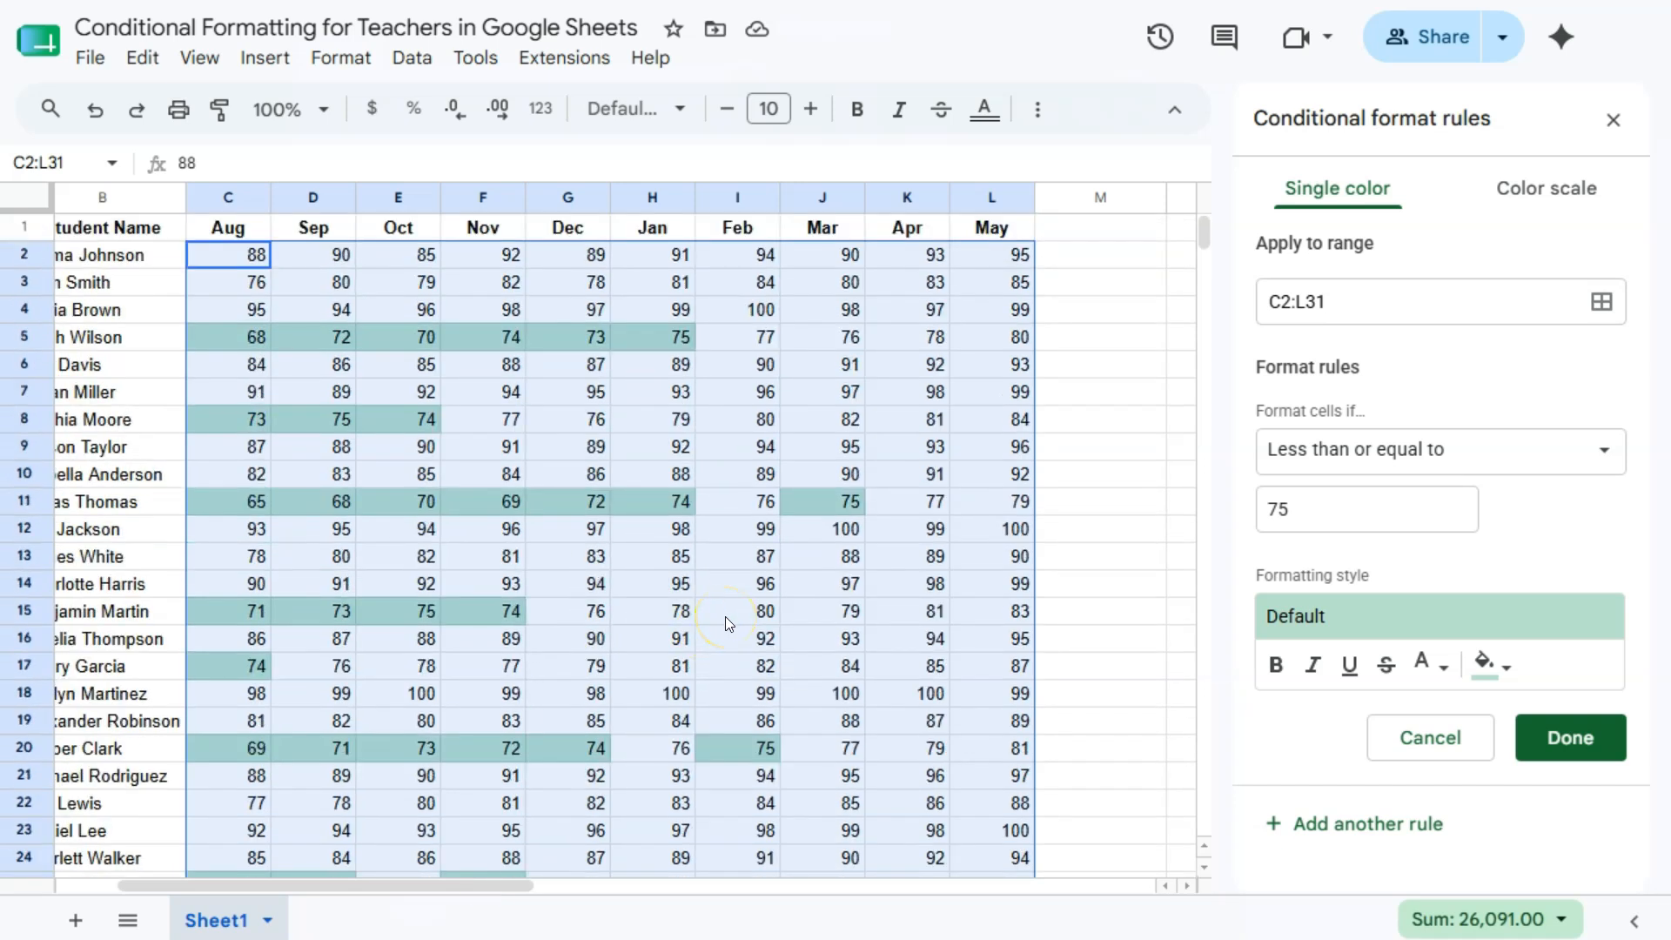
left_click(1494, 670)
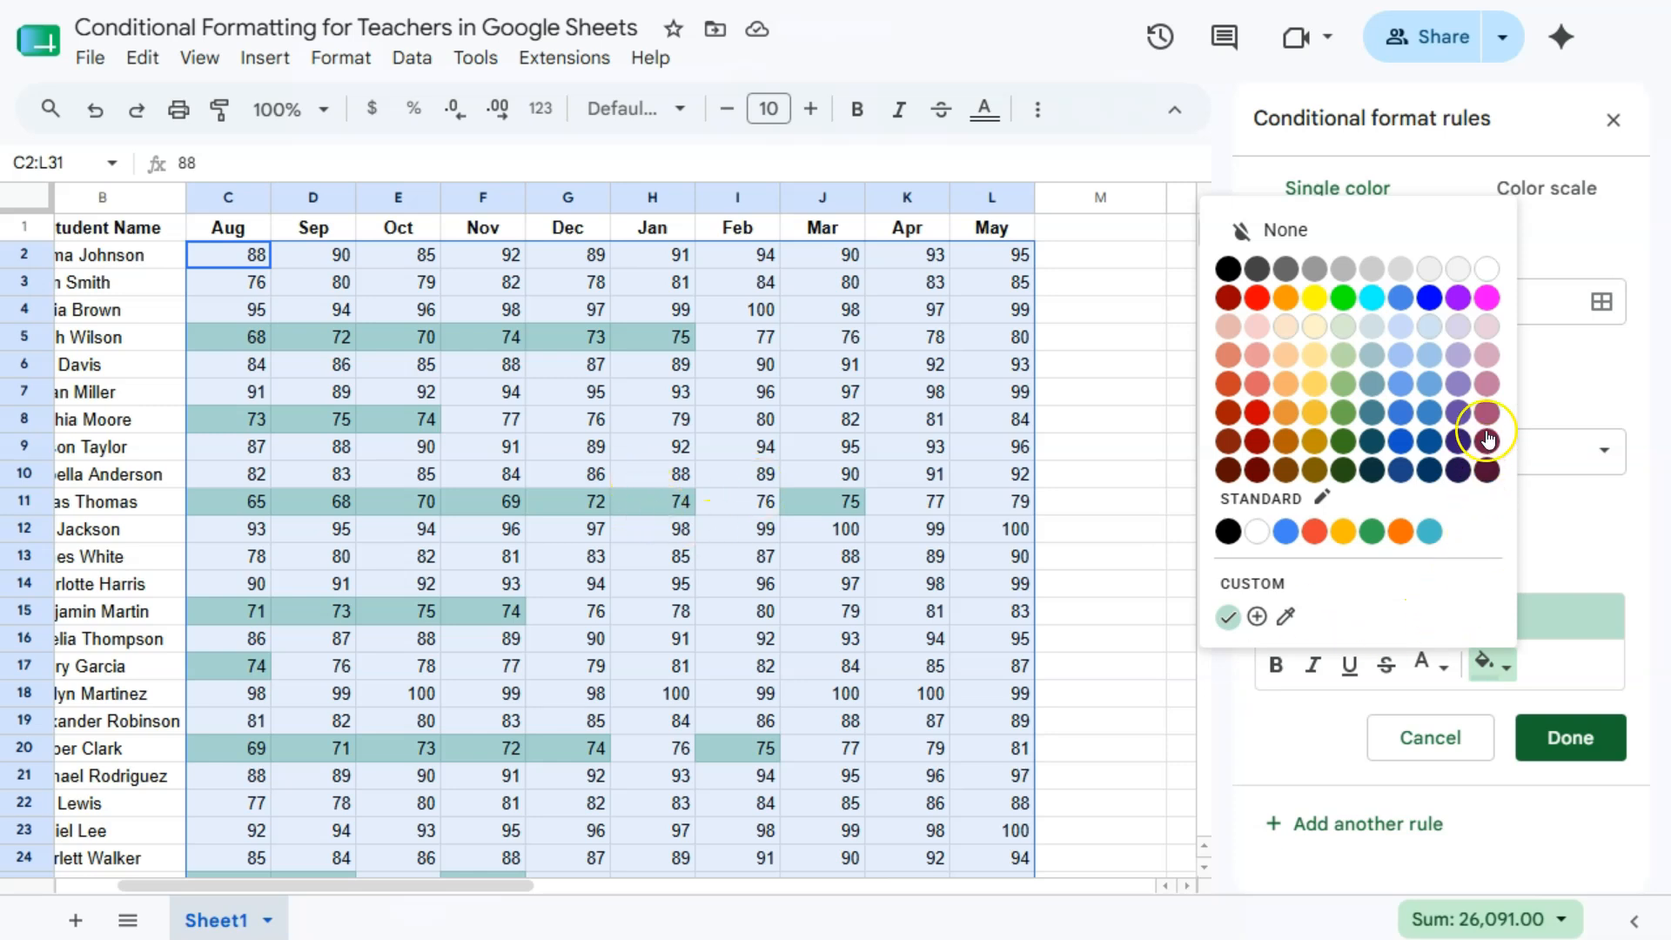
left_click(1257, 360)
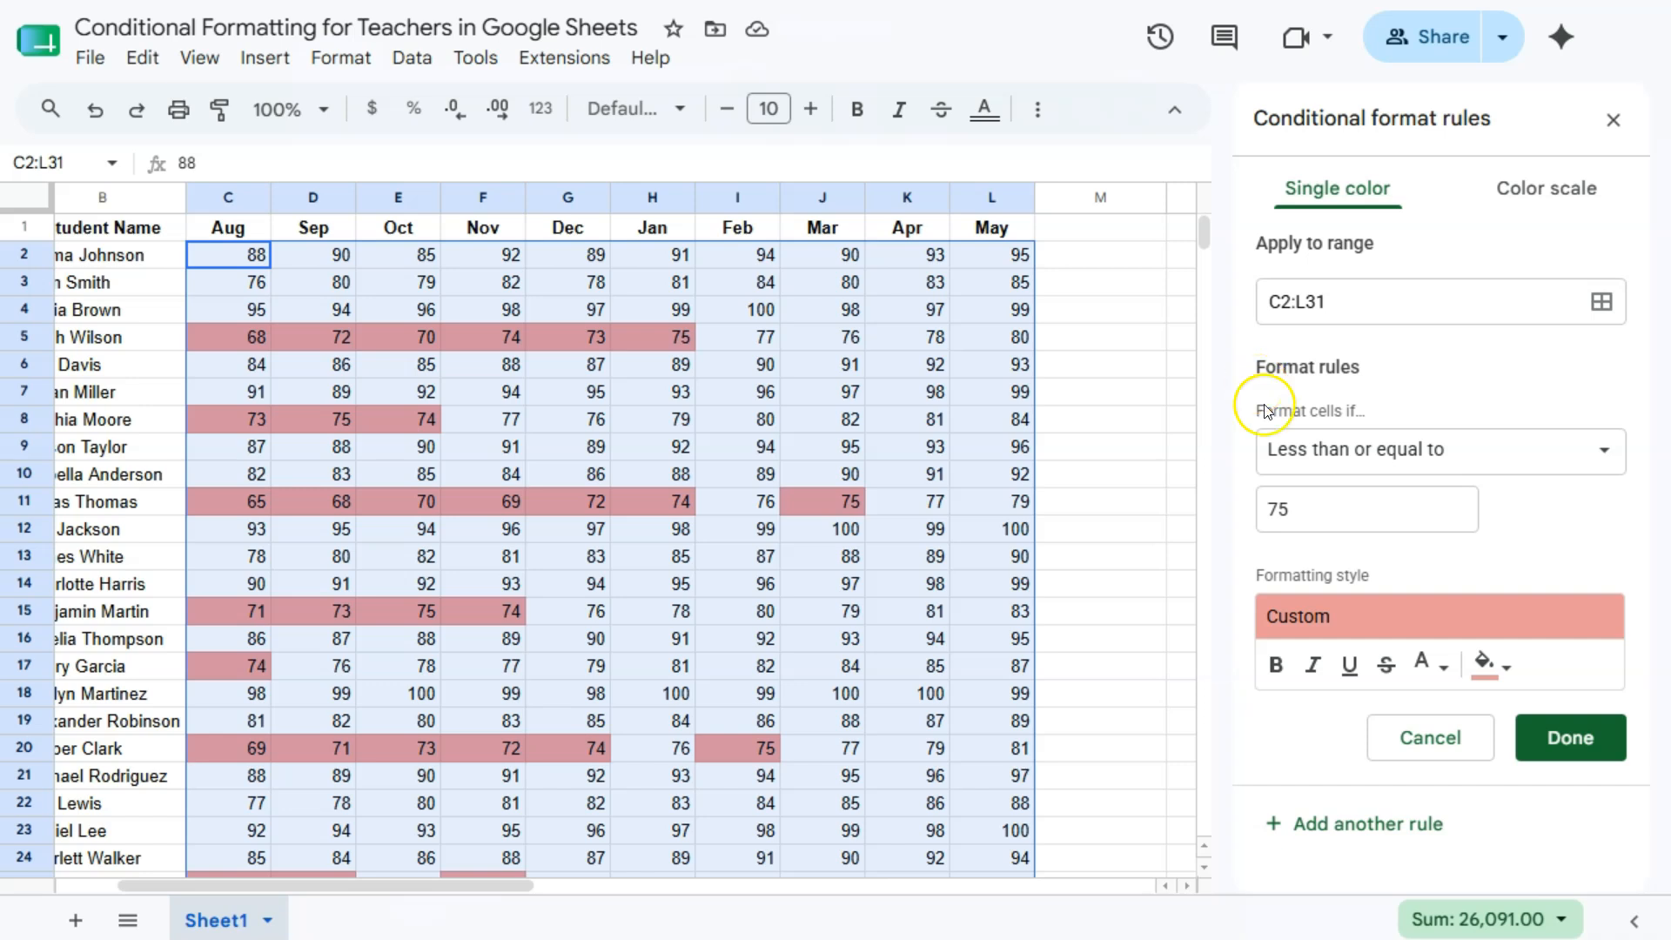
left_click(1564, 739)
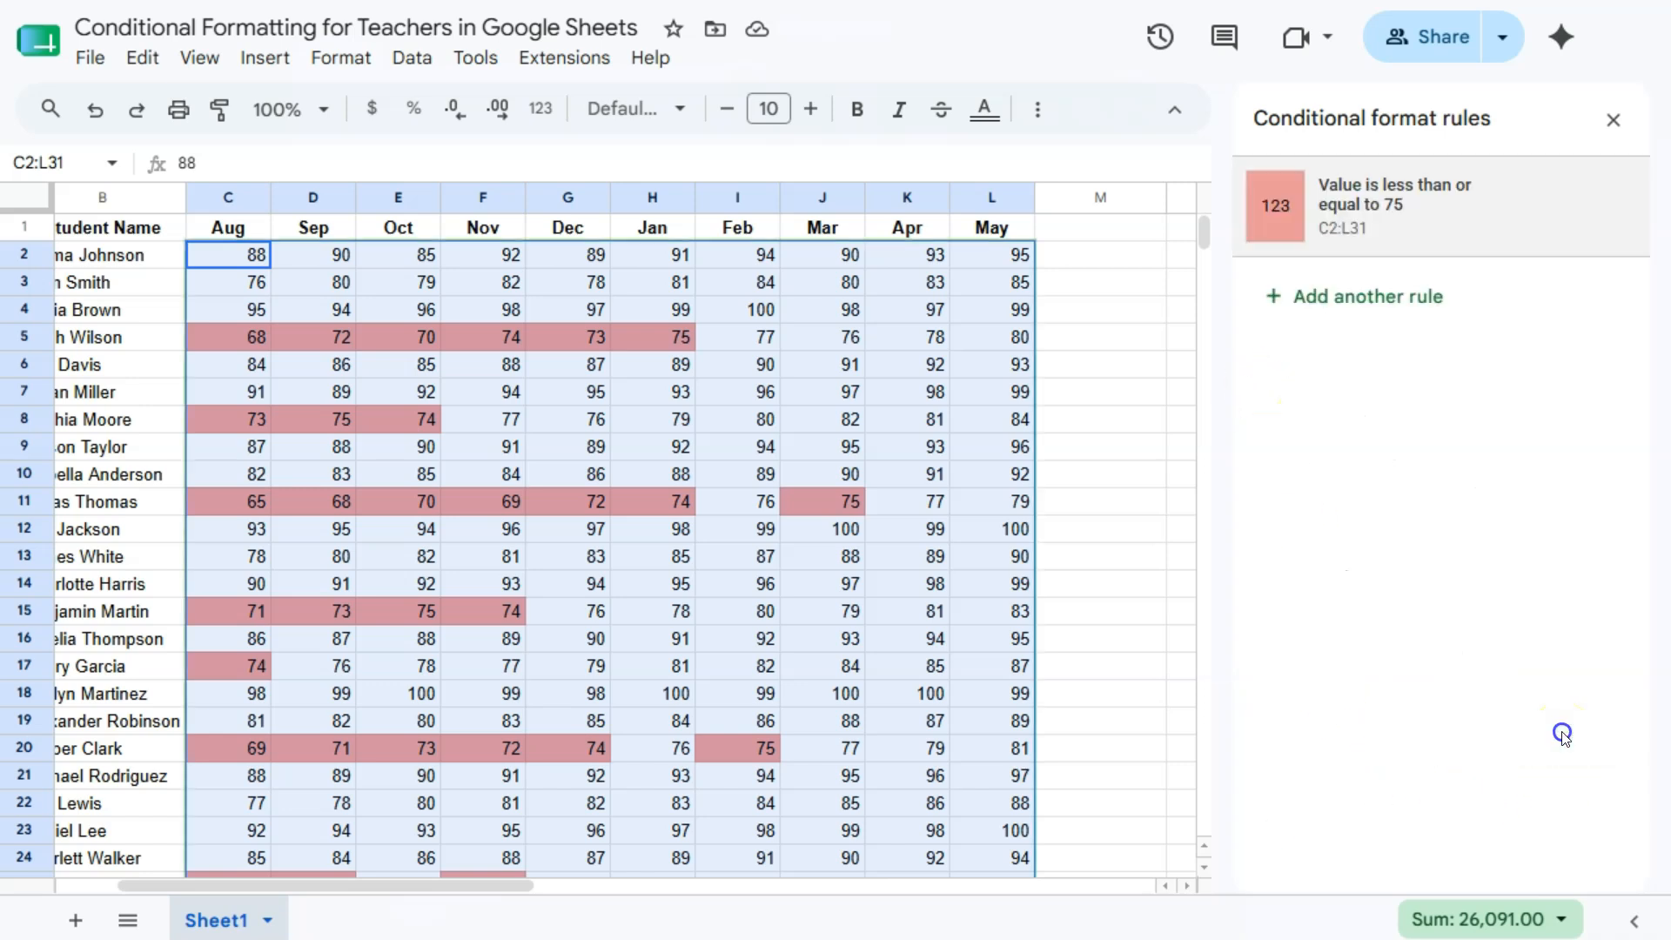
Step: Examine which students have scores highlighted in red, going through the whole student list
left_click(1099, 337)
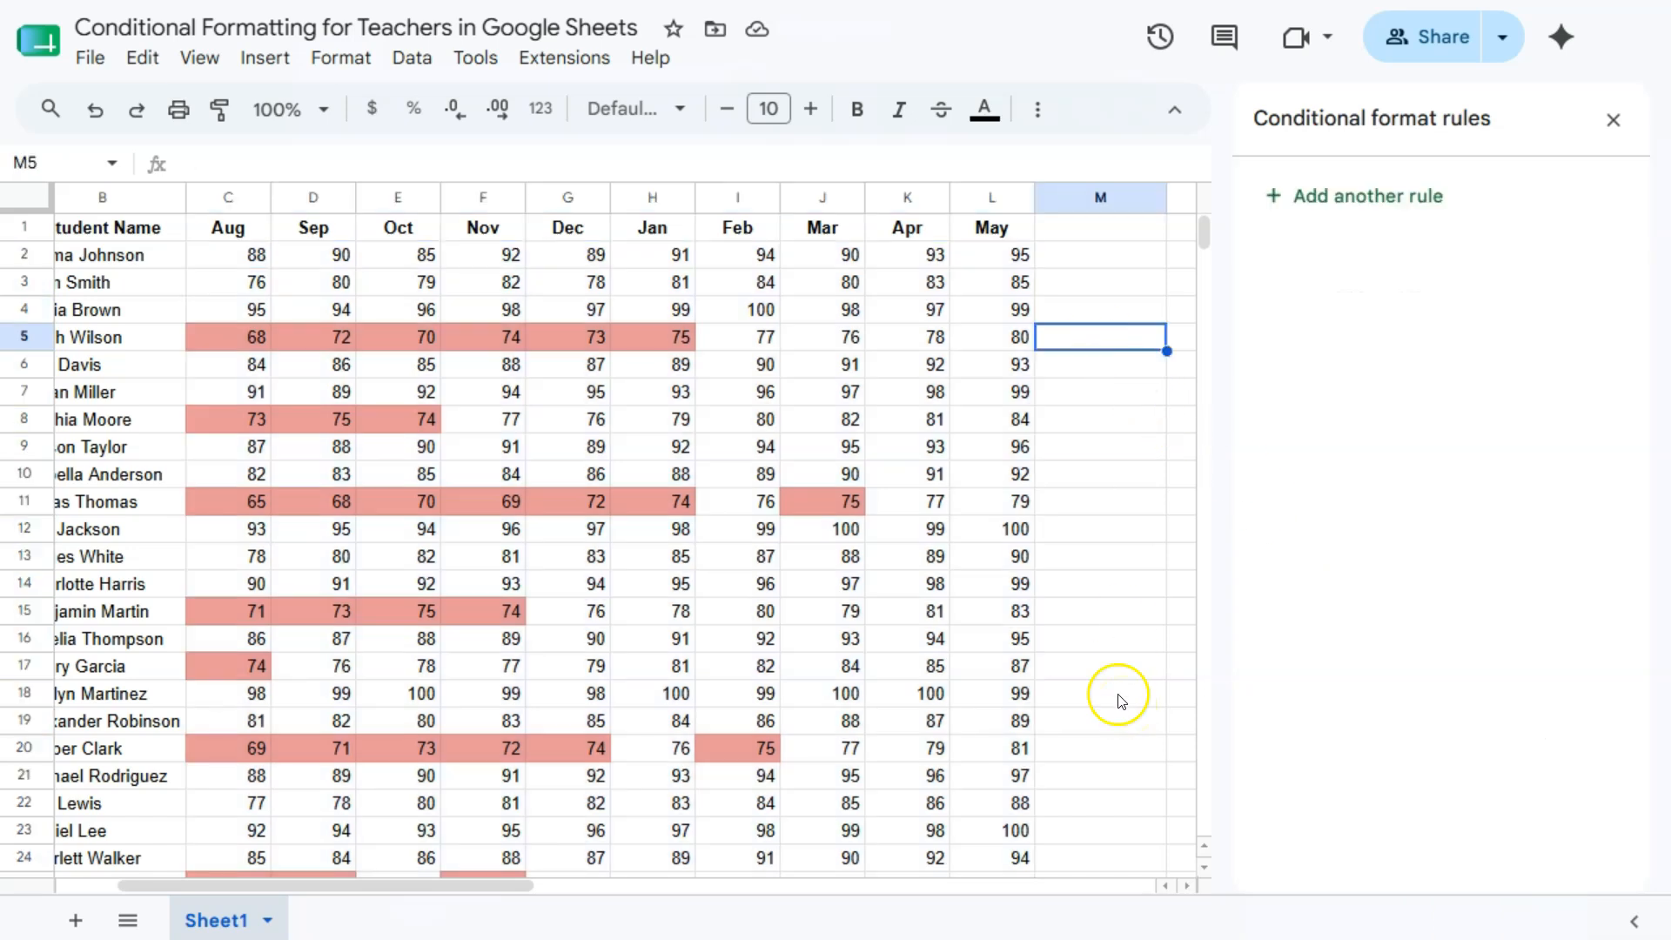
left_click_drag(473, 888, 364, 891)
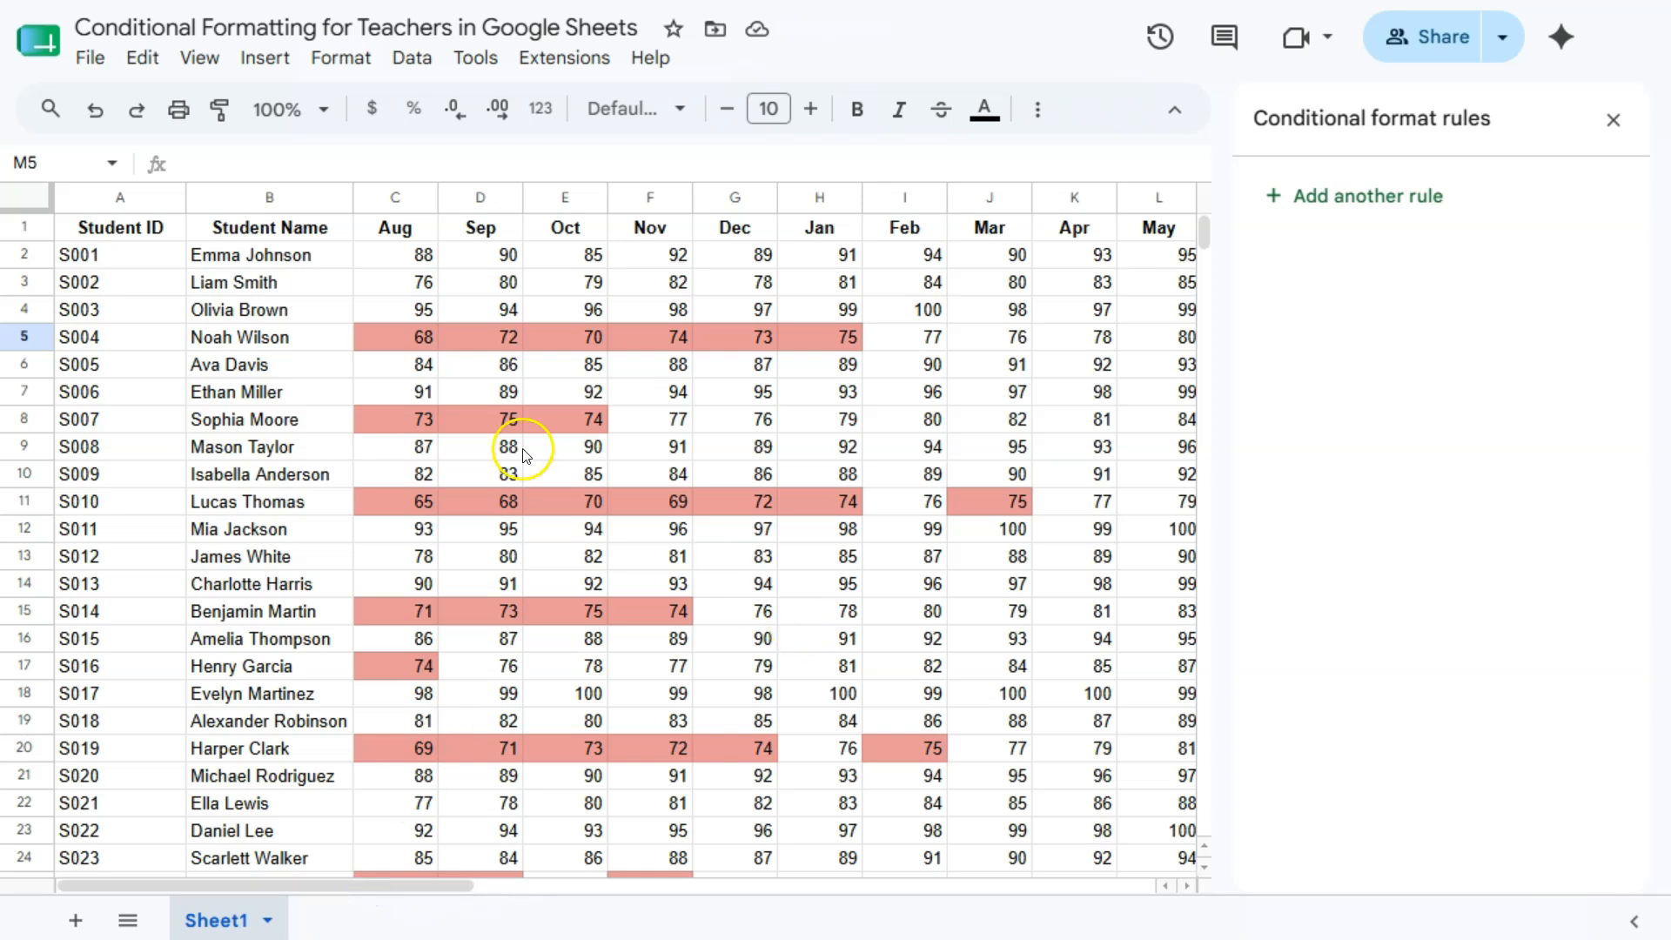
left_click(297, 338)
left_click(309, 423)
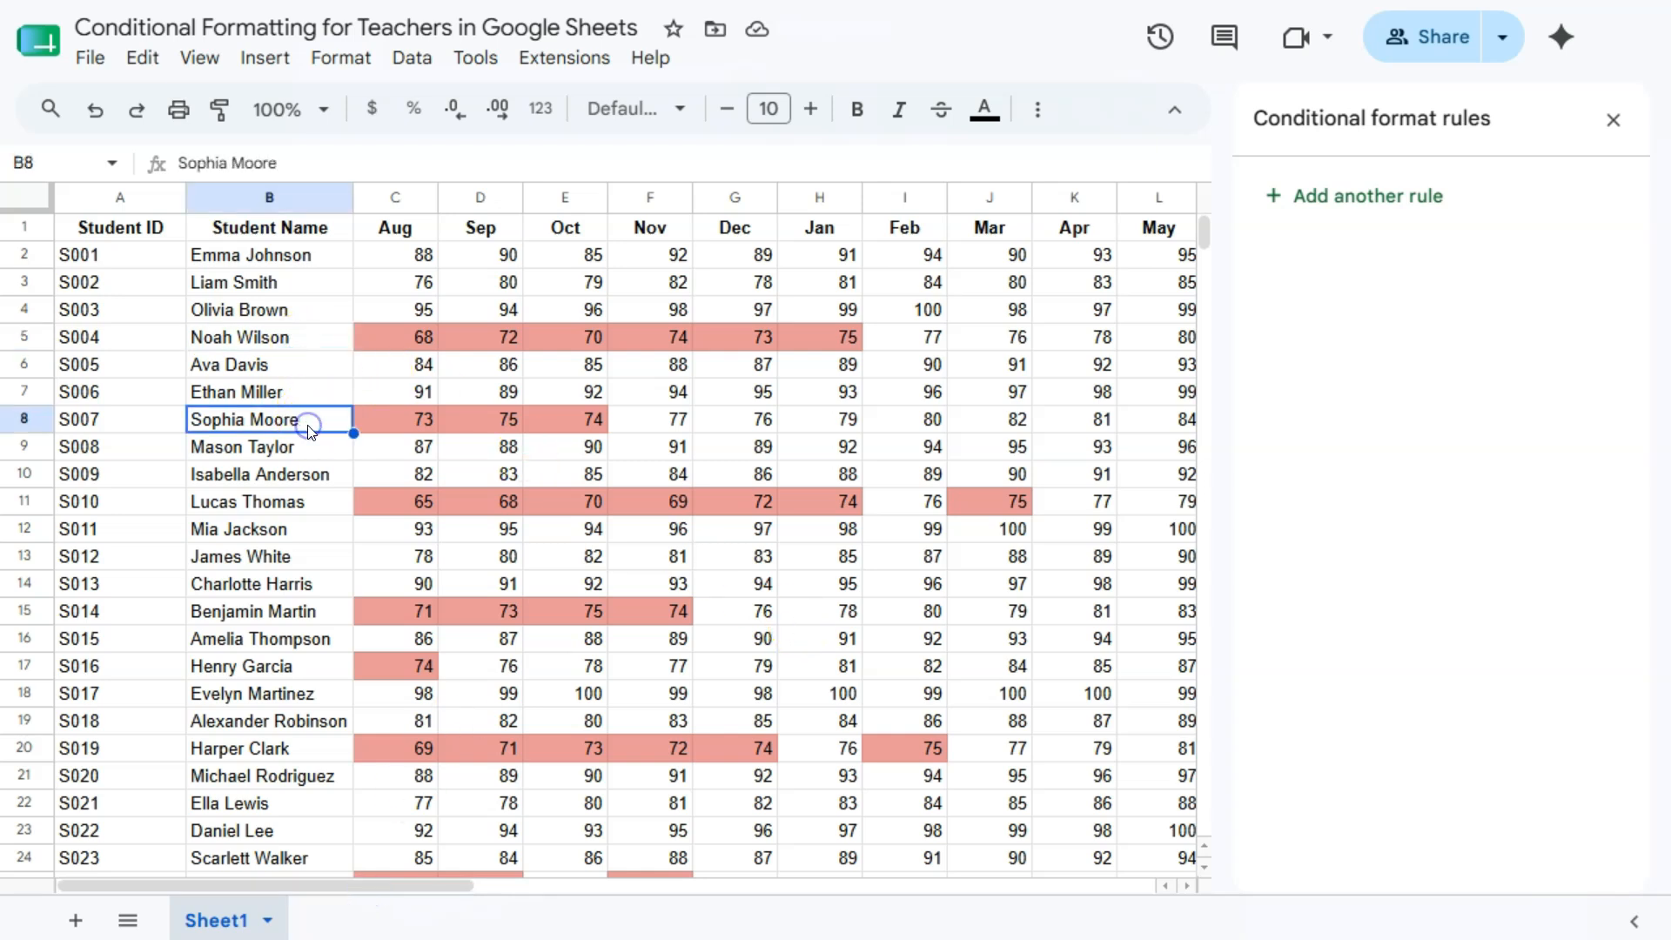
left_click(312, 508)
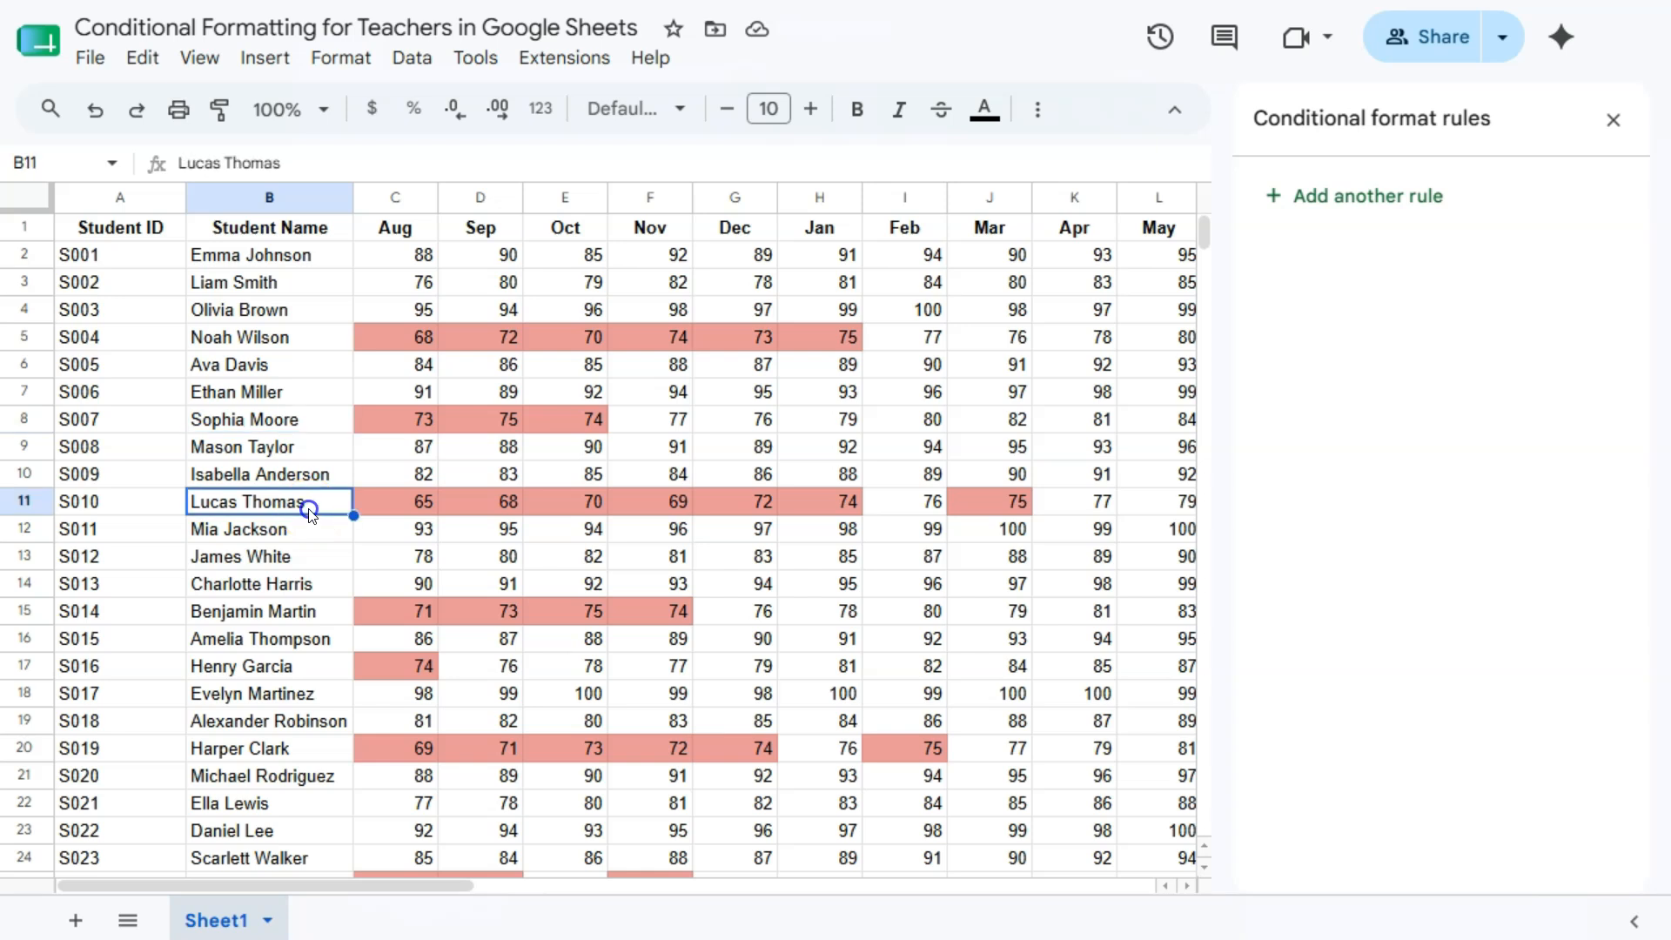
left_click(310, 612)
left_click(305, 746)
scroll(307, 747, "down", 2)
left_click(306, 746)
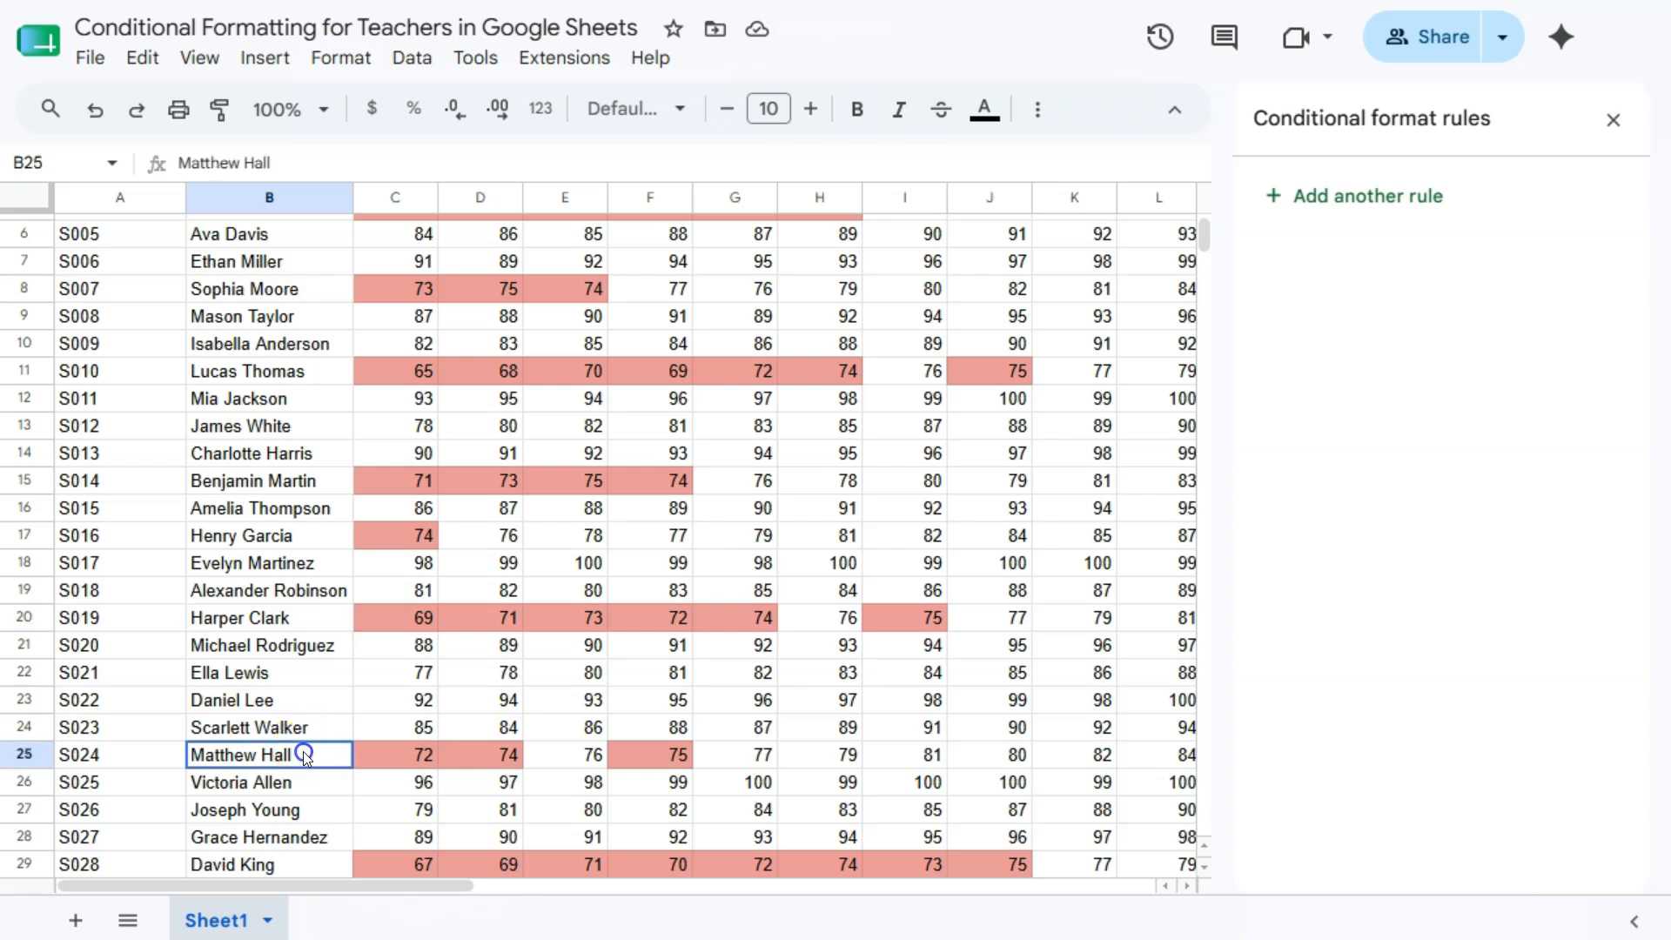
scroll(306, 747, "down", 2)
left_click(308, 747)
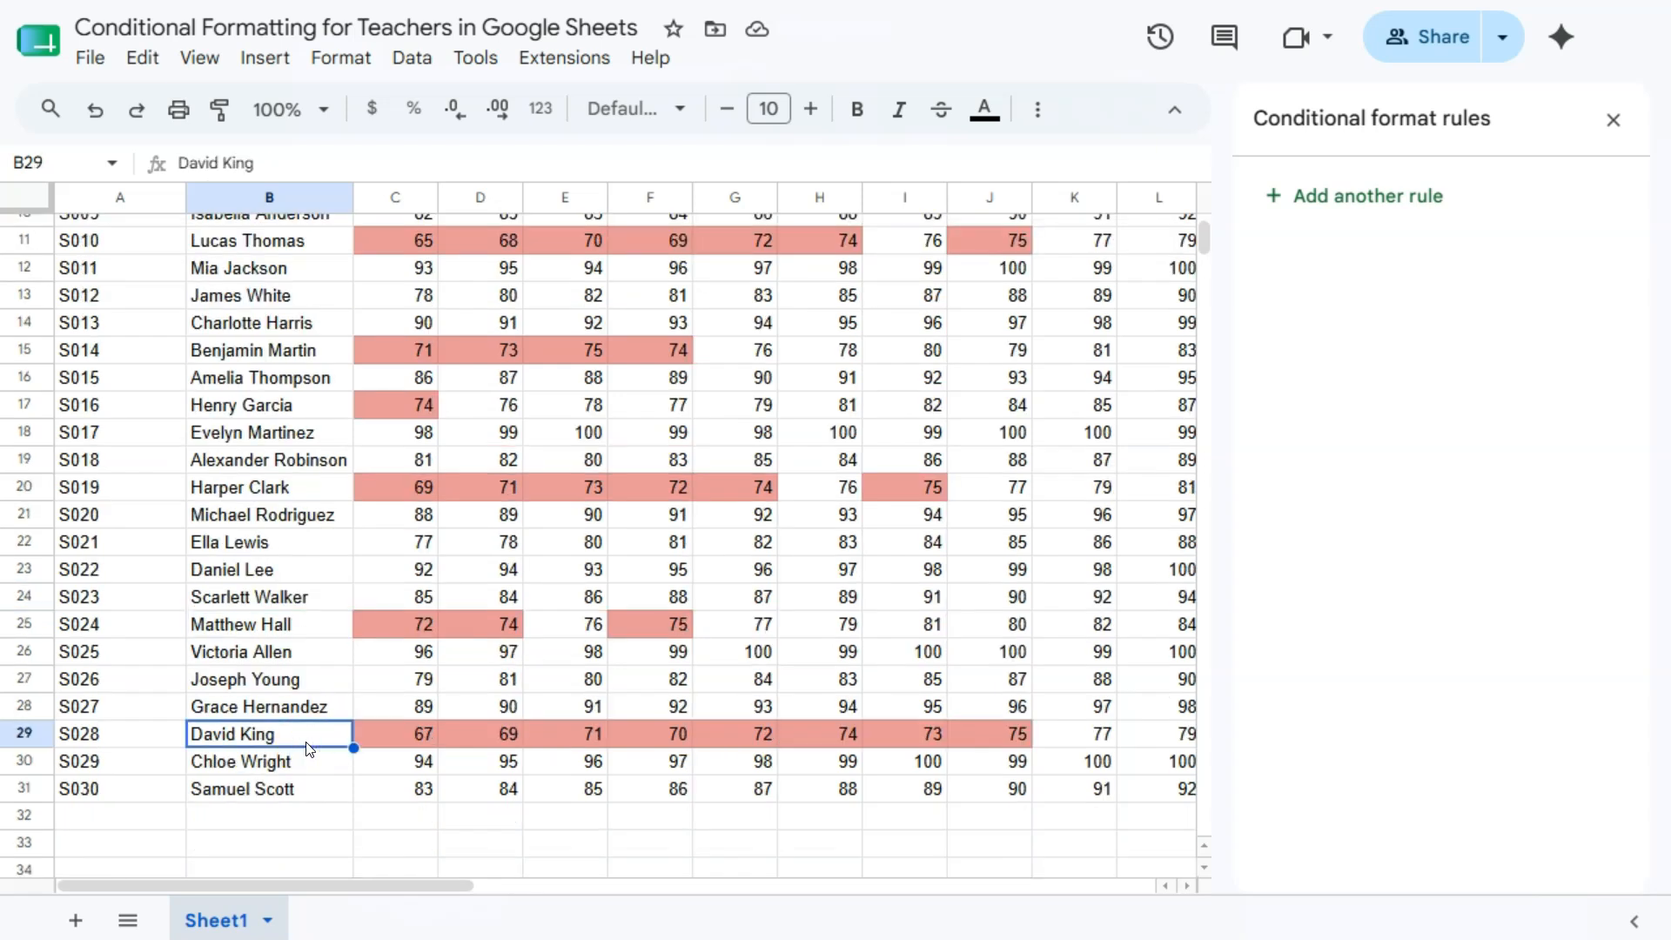
left_click(323, 764)
scroll(323, 766, "up", 4)
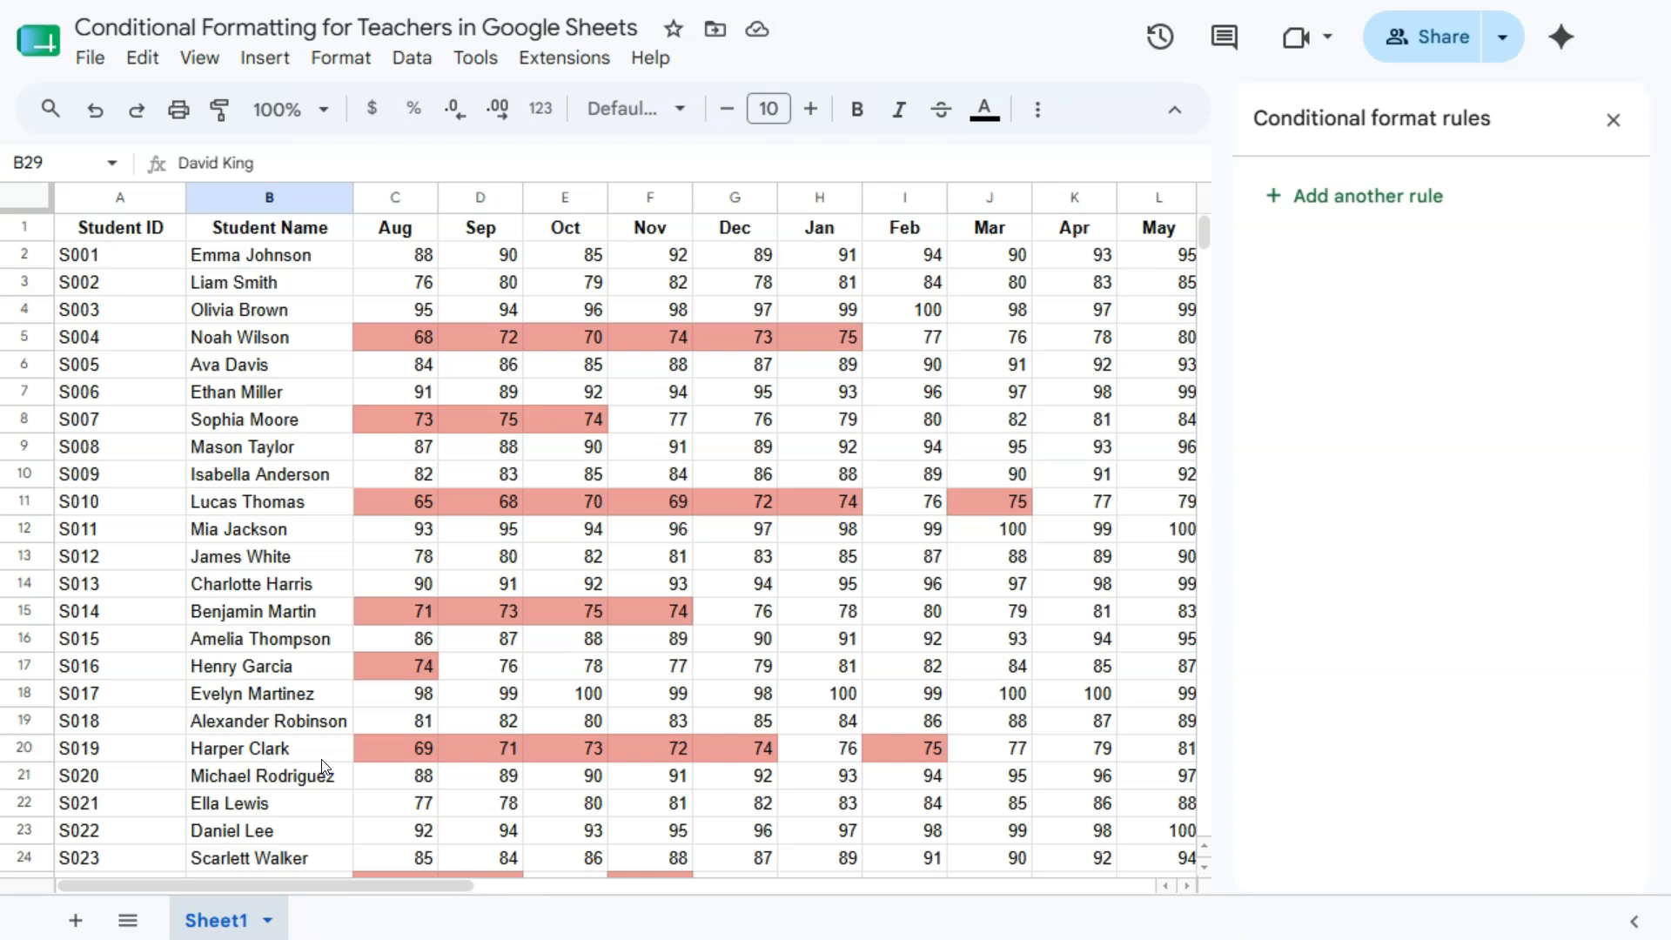
Step: Add a second rule to C2:L31 that formats scores greater than or equal to 95 in the default green style
left_click_drag(395, 889, 430, 889)
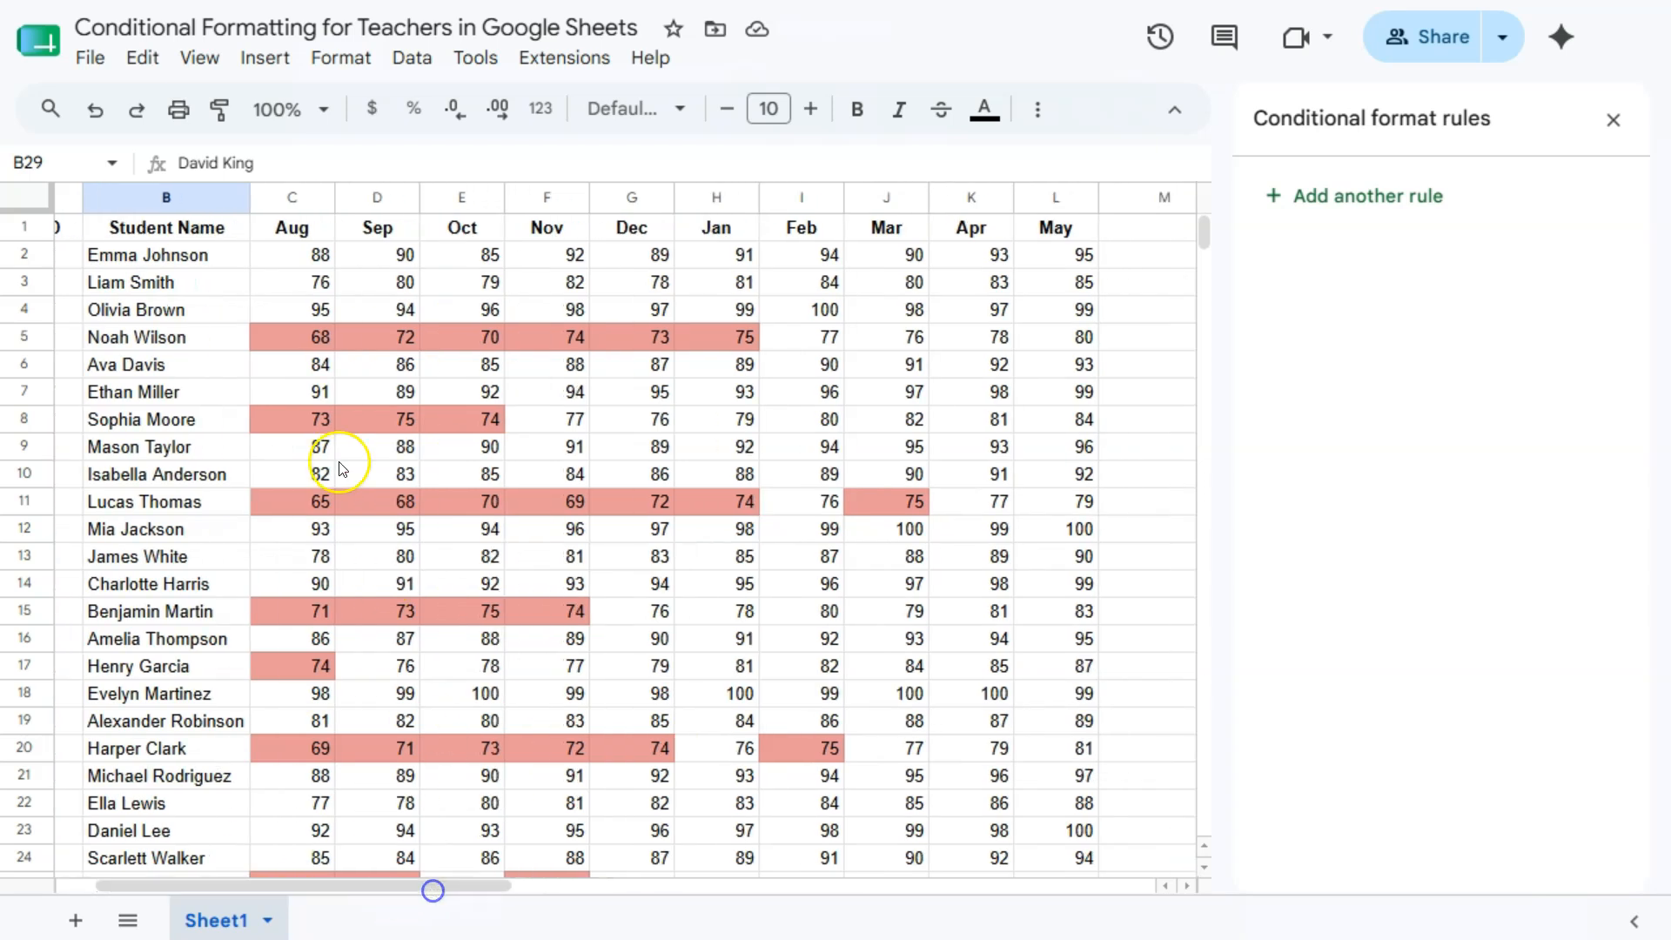
left_click_drag(311, 263, 1080, 790)
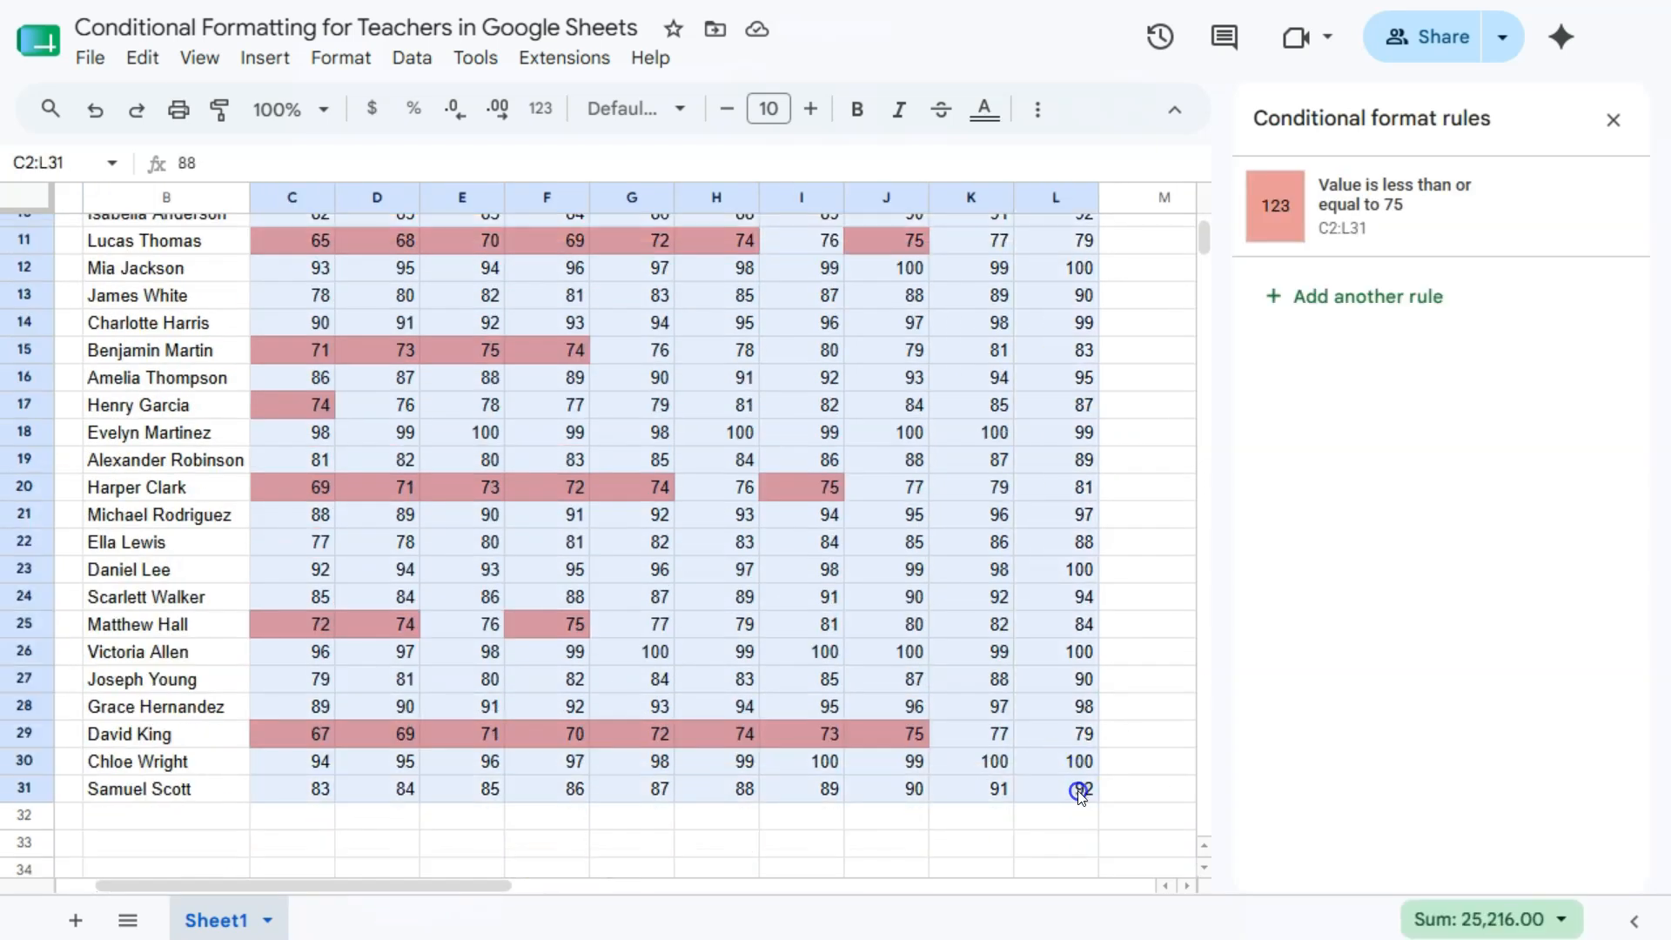
scroll(995, 681, "up", 4)
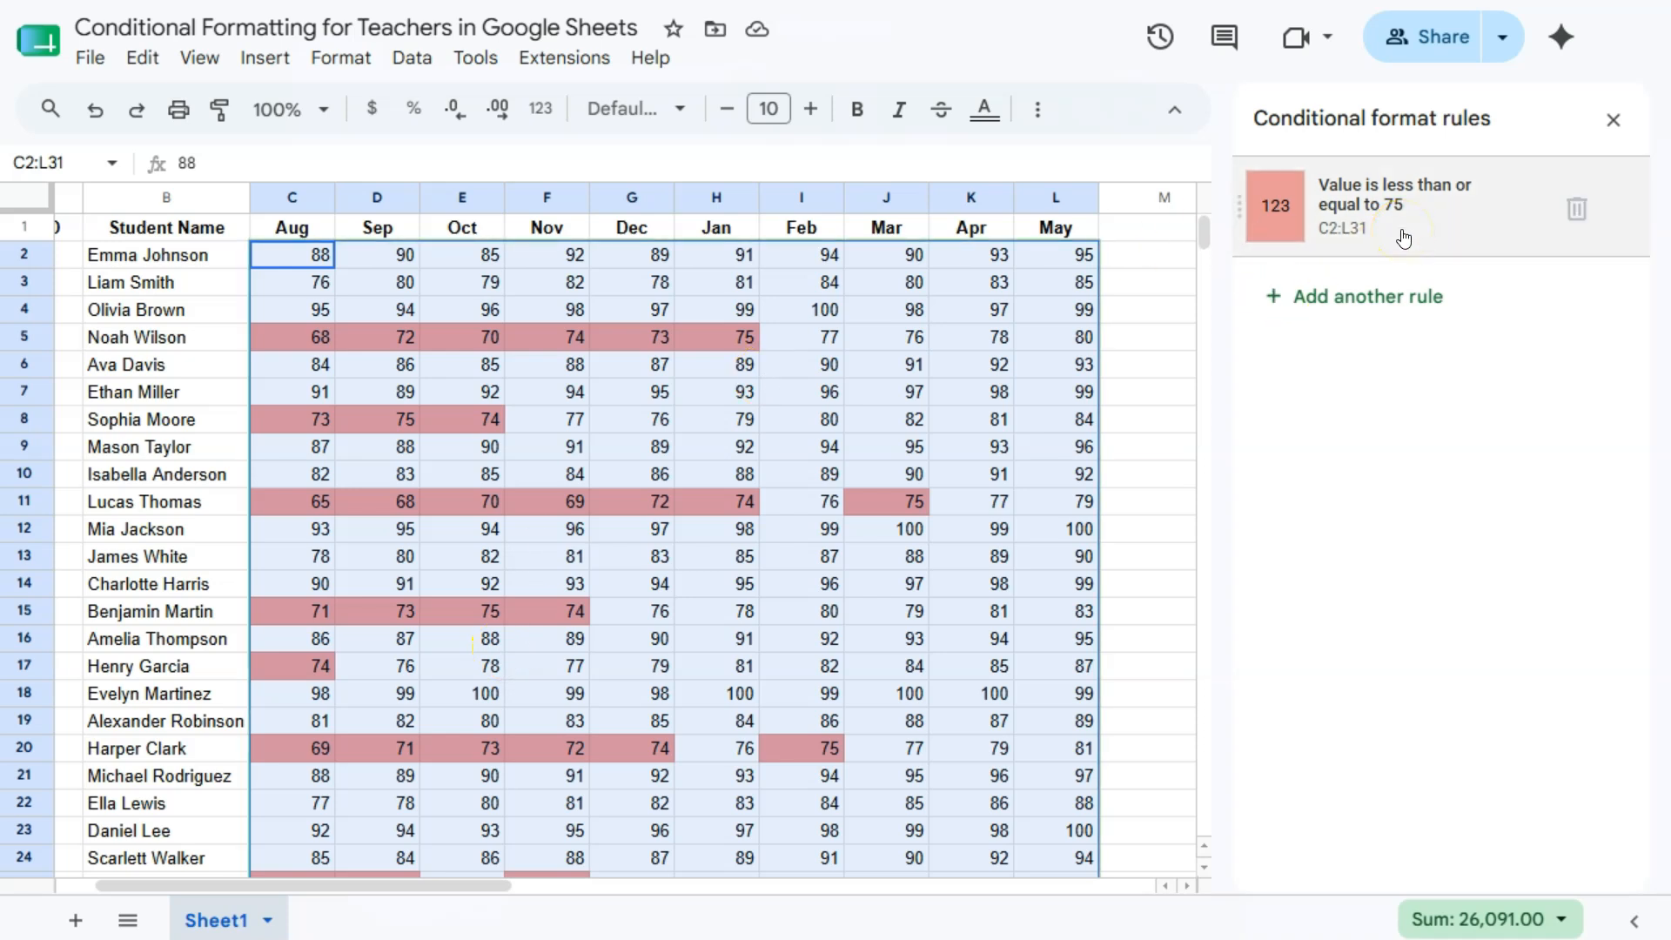
left_click(1313, 296)
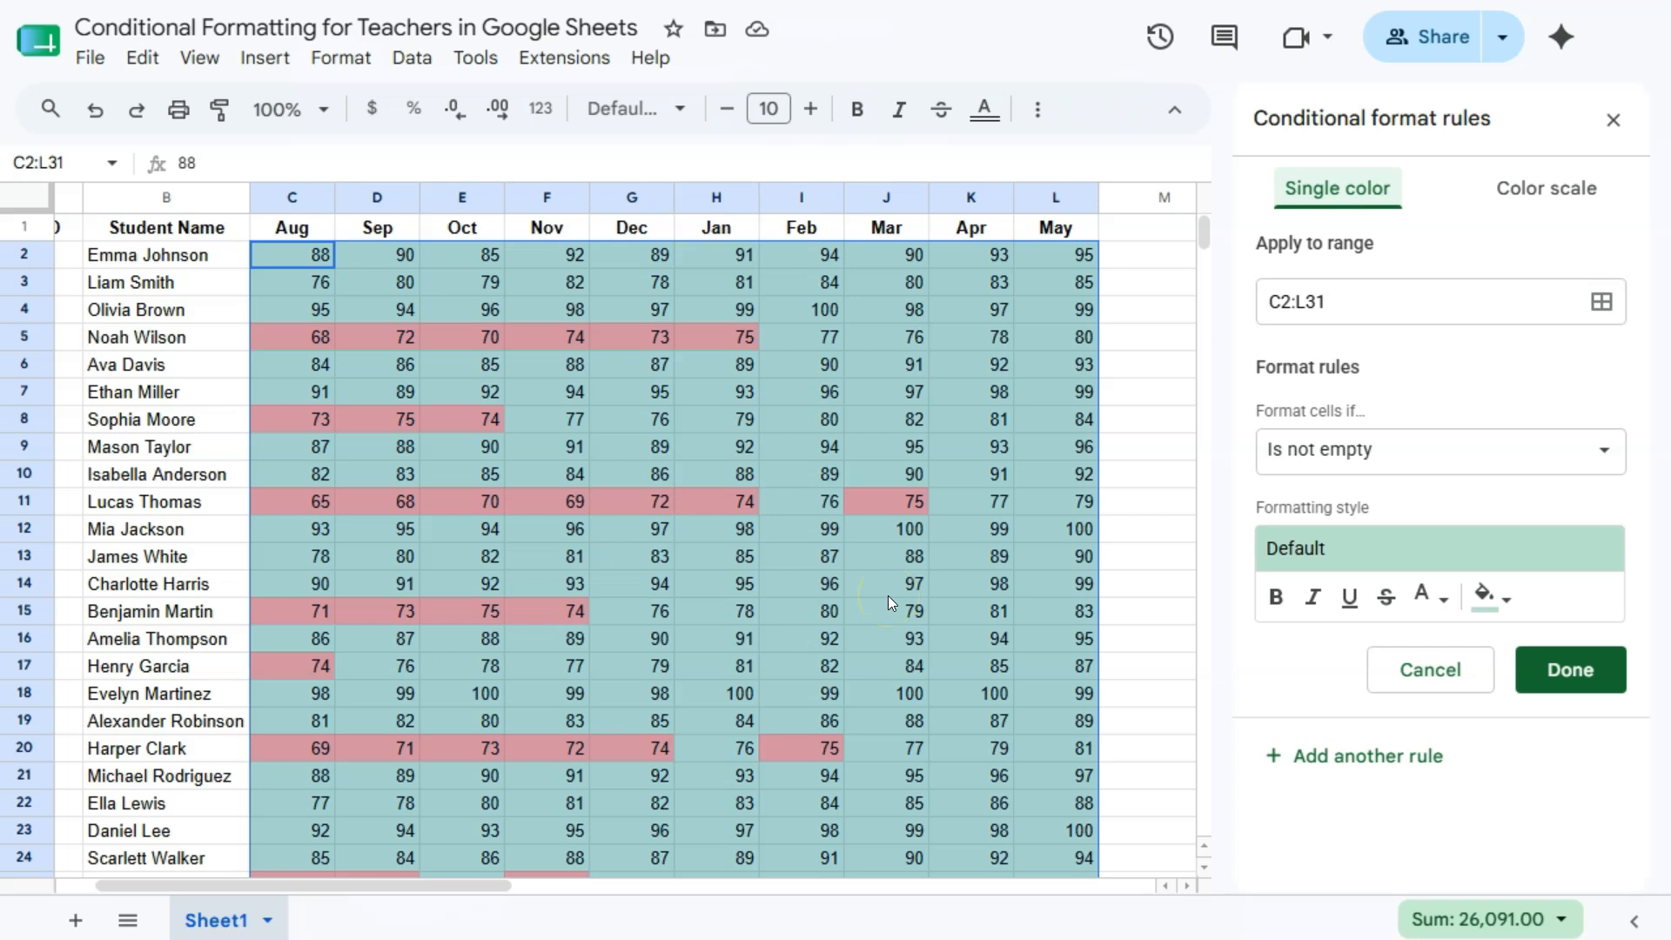
left_click(1285, 451)
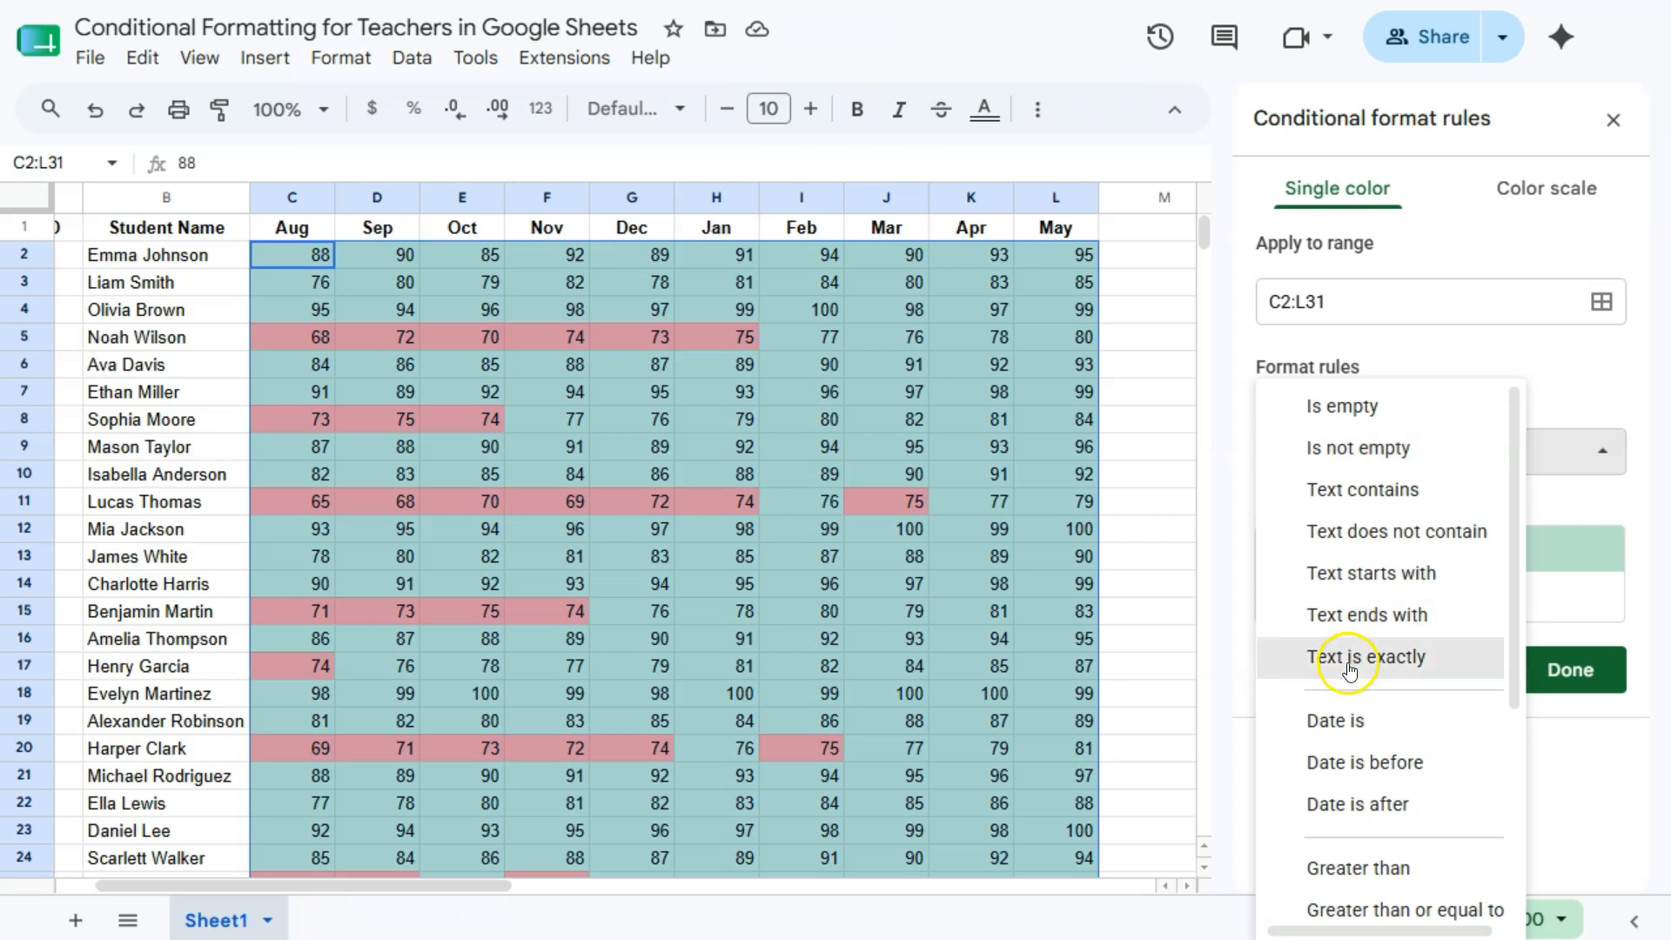
scroll(1333, 658, "down", 3)
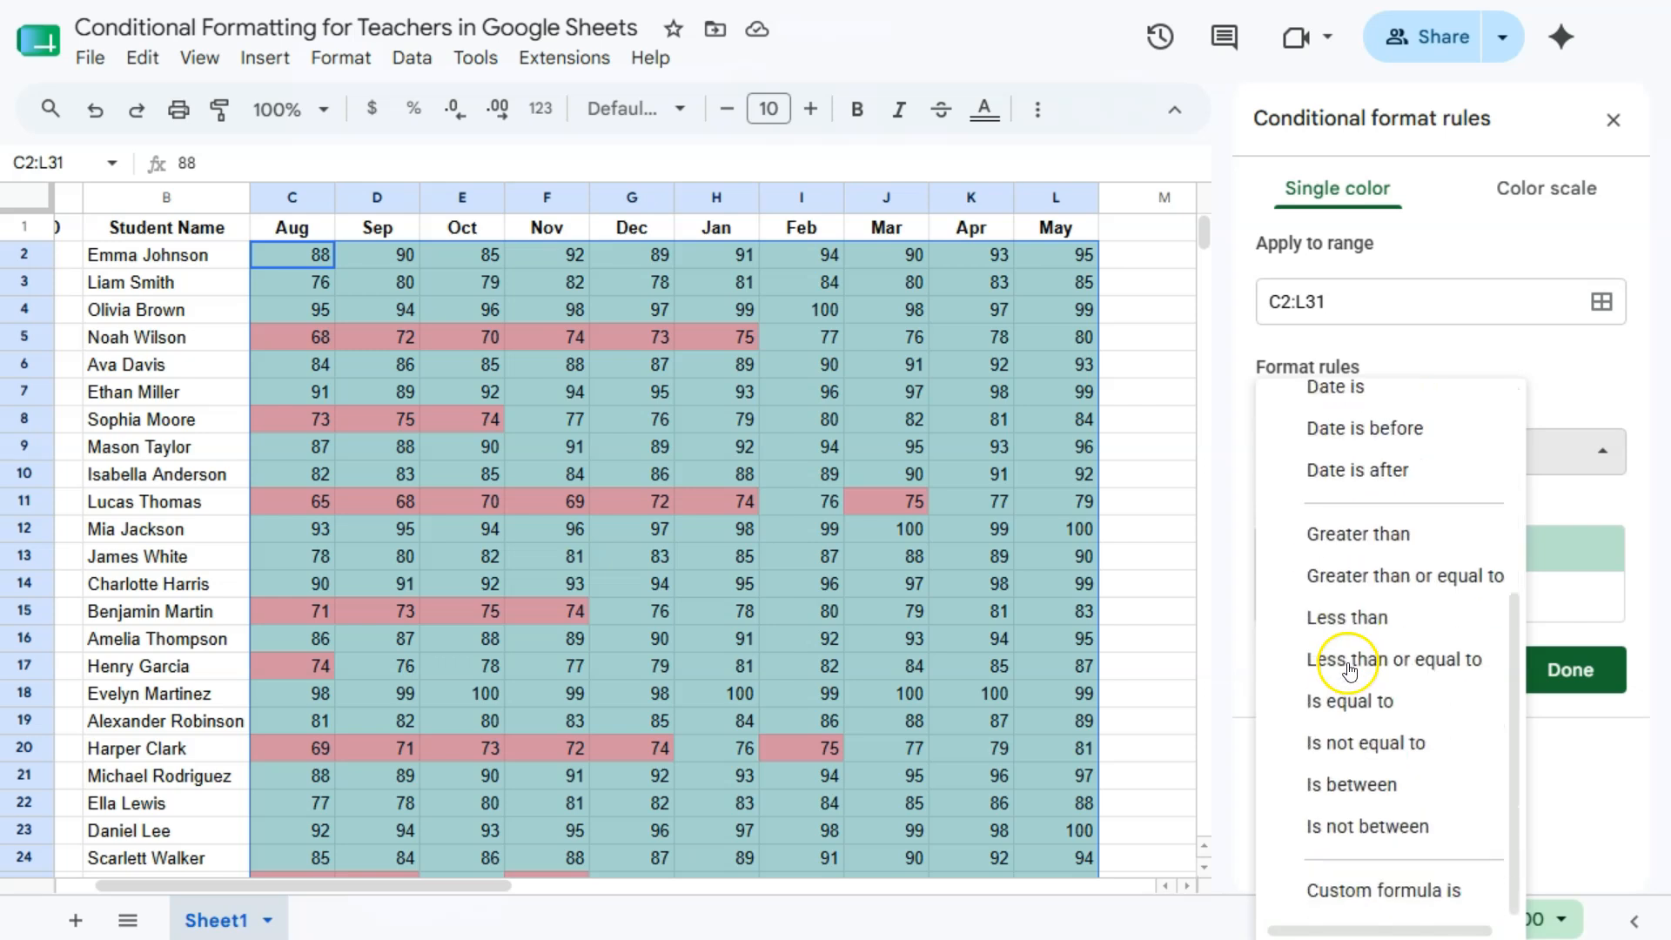
left_click(1355, 585)
left_click(1326, 510)
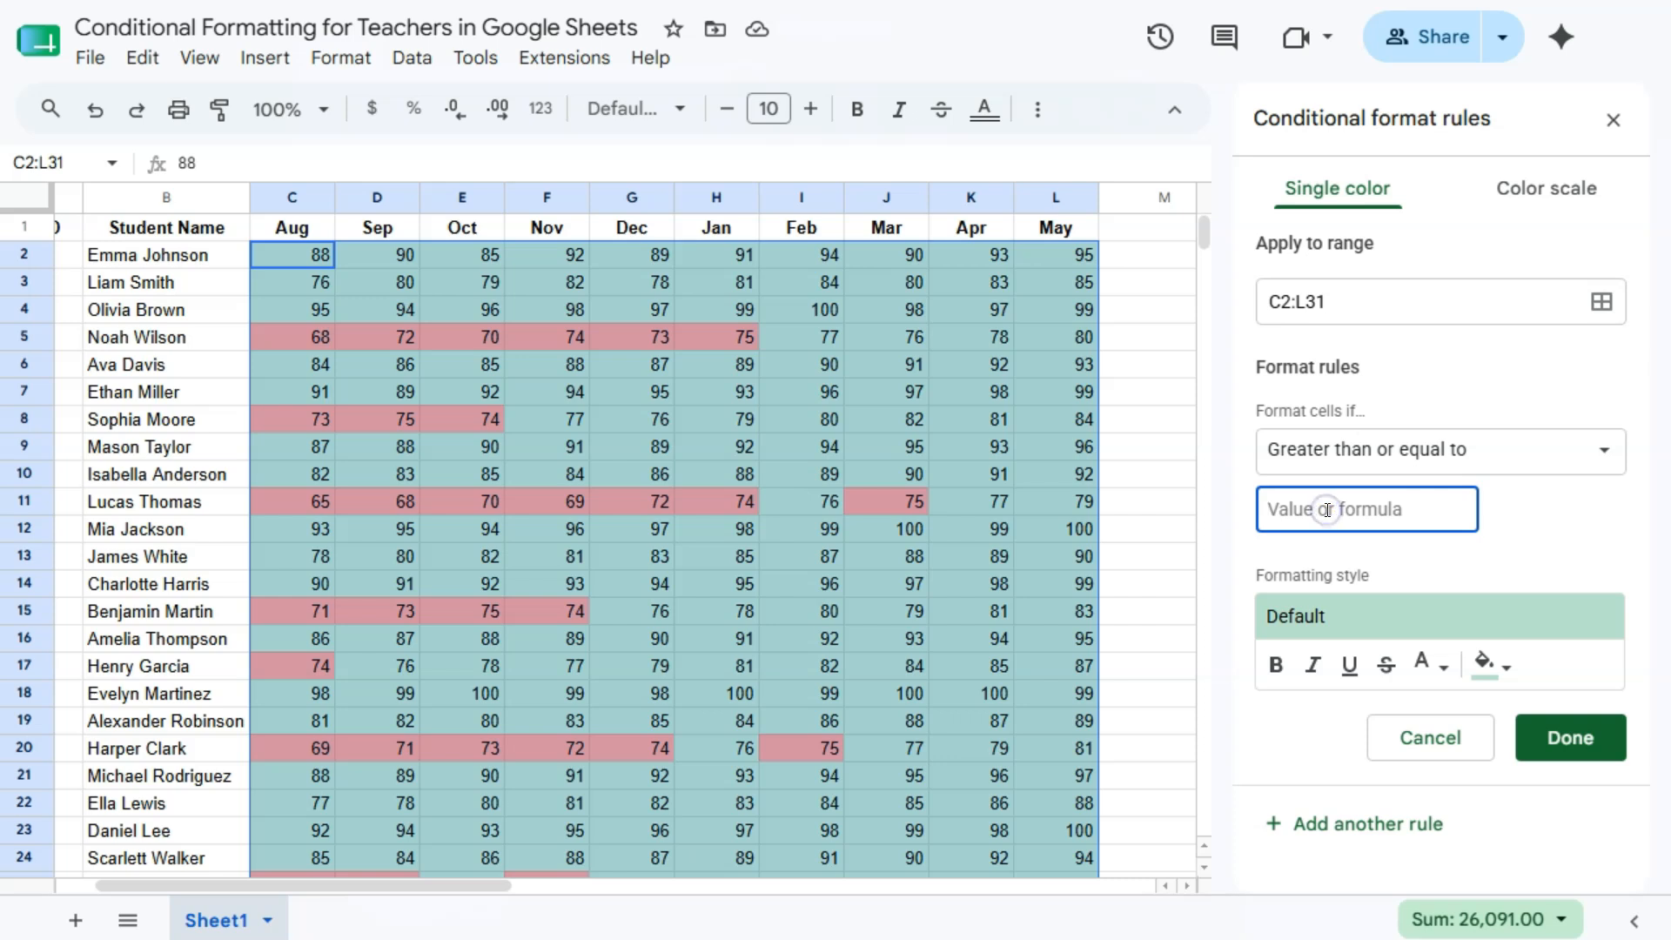
type("95")
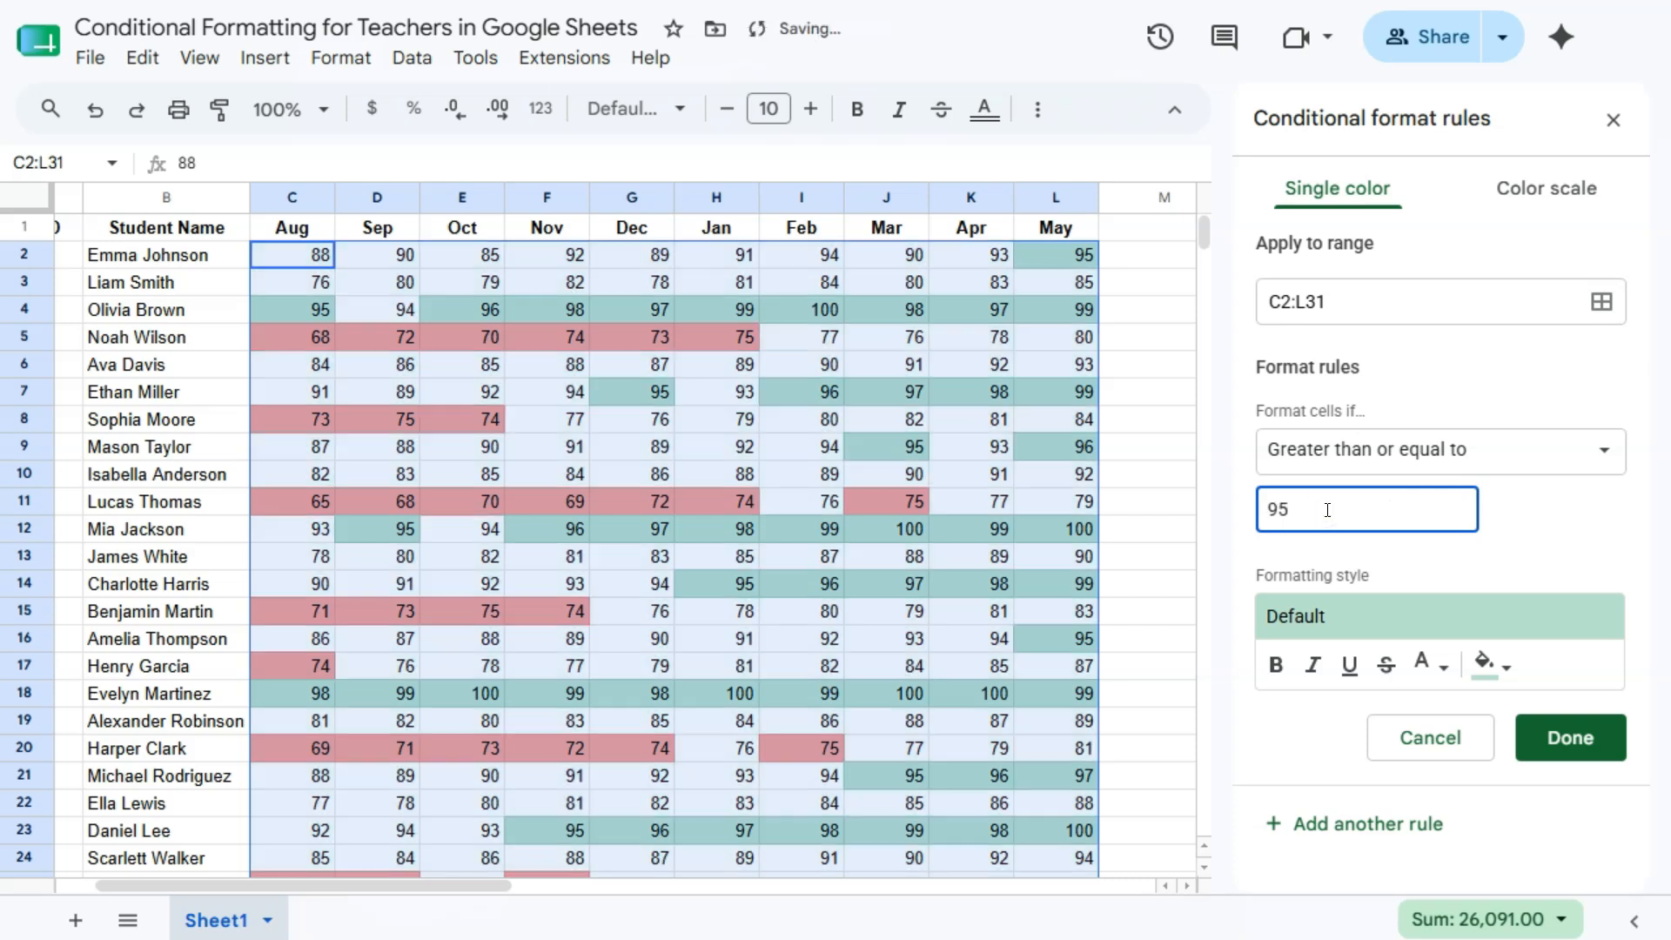
left_click(1551, 729)
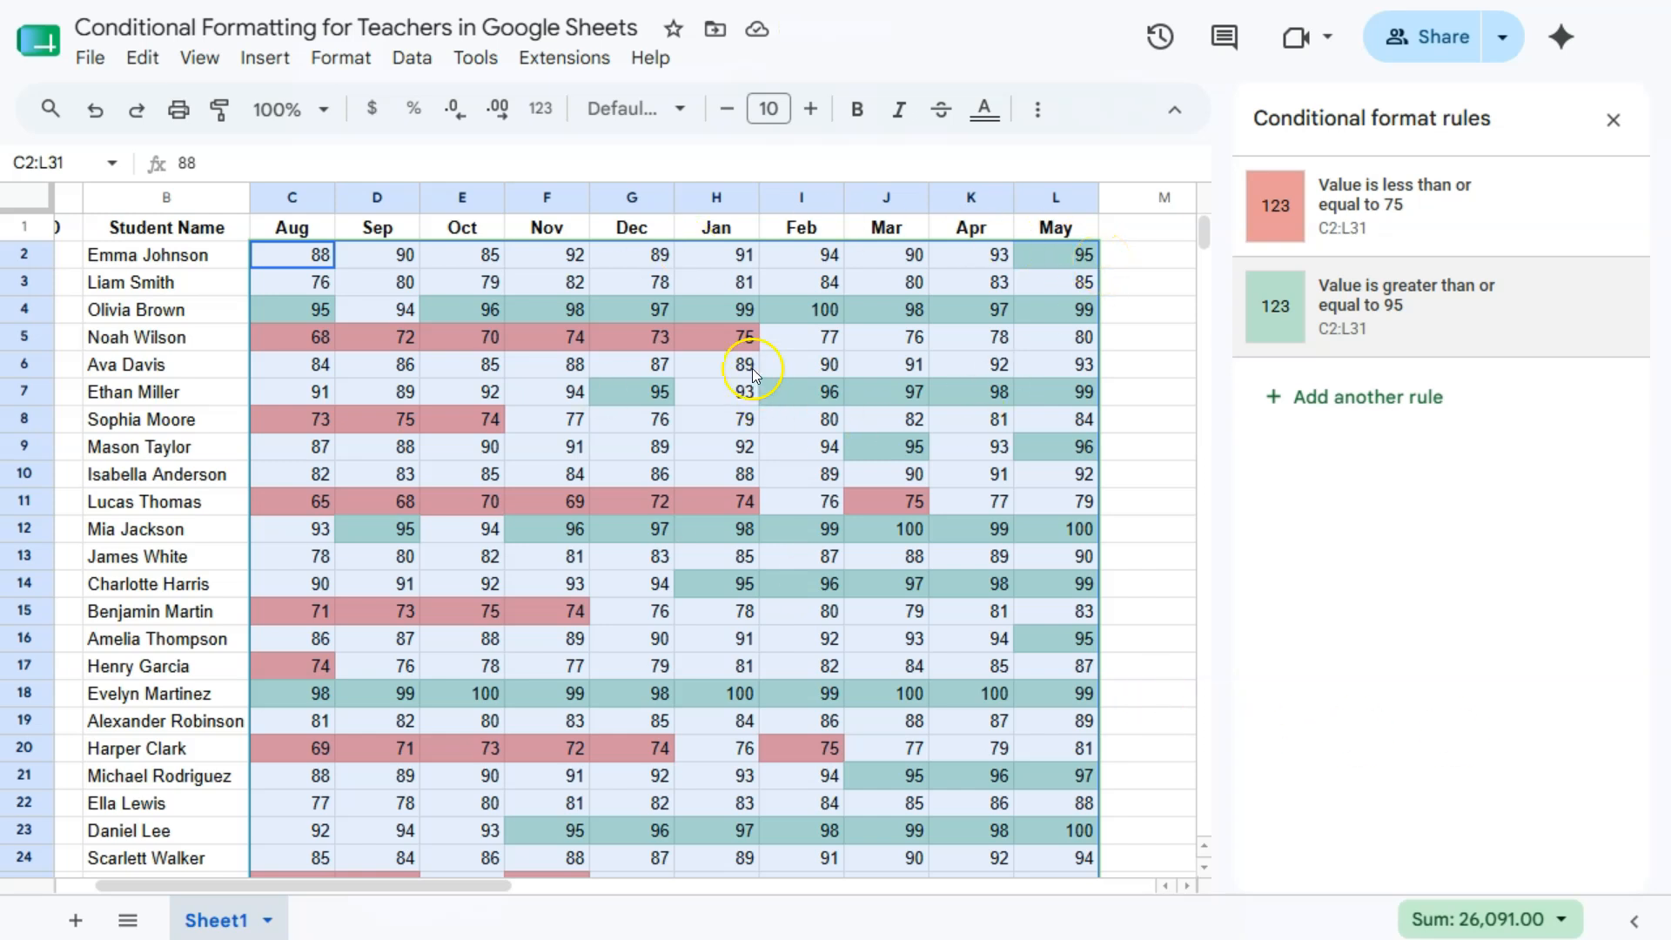
left_click(1032, 312)
left_click(203, 312)
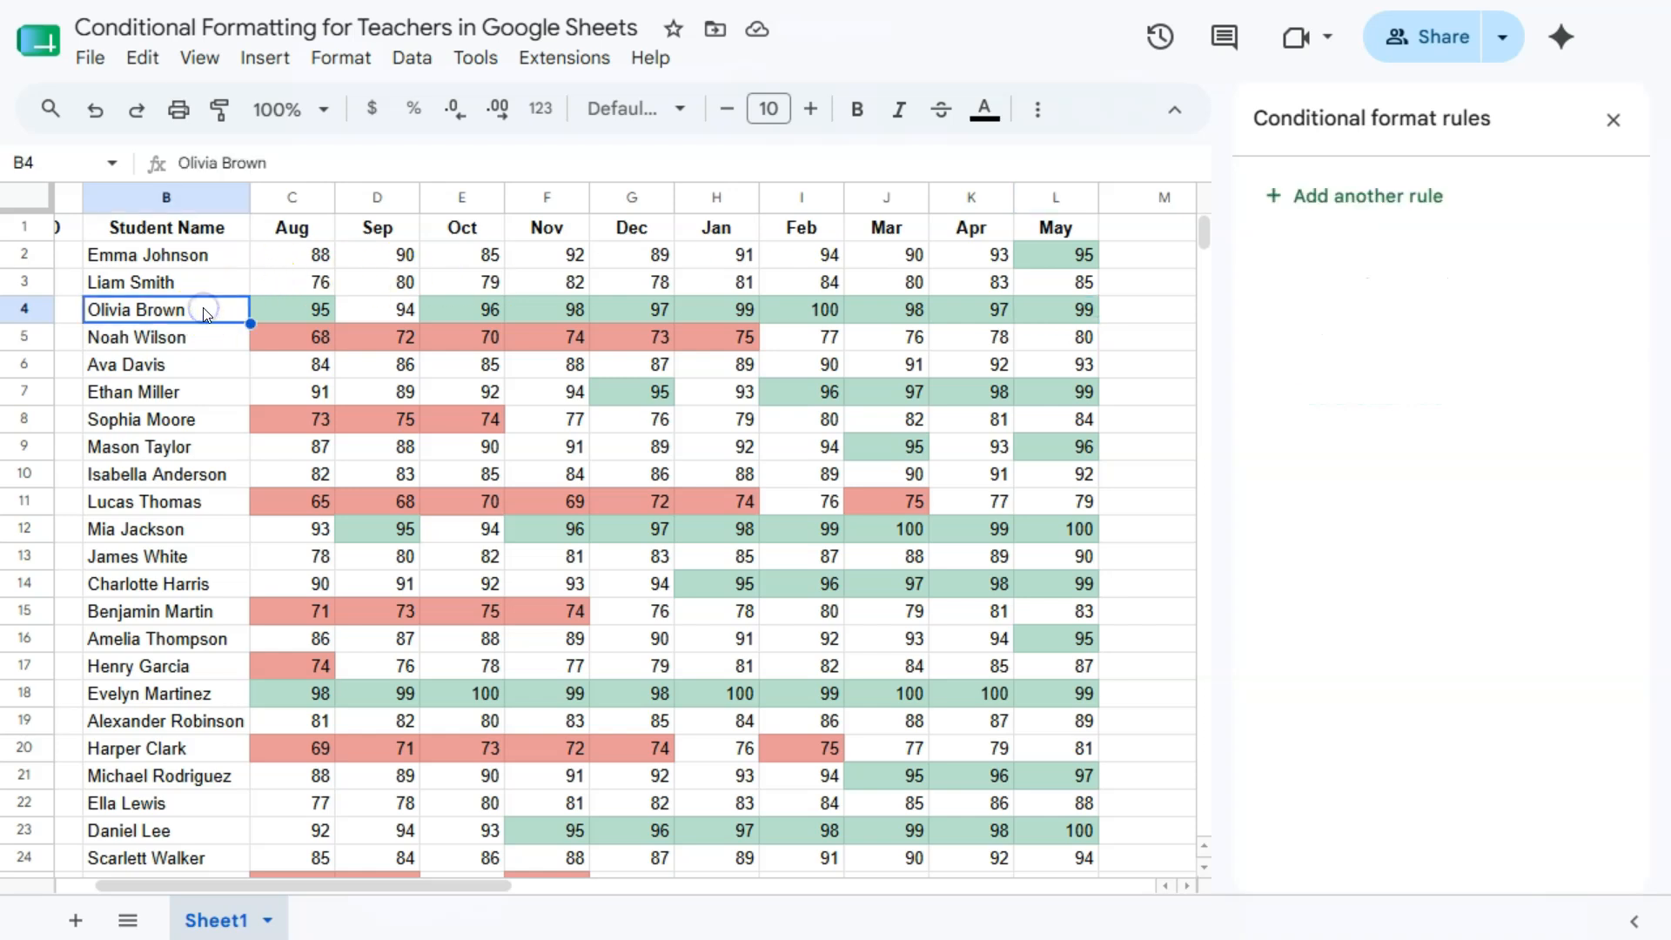
left_click(201, 396)
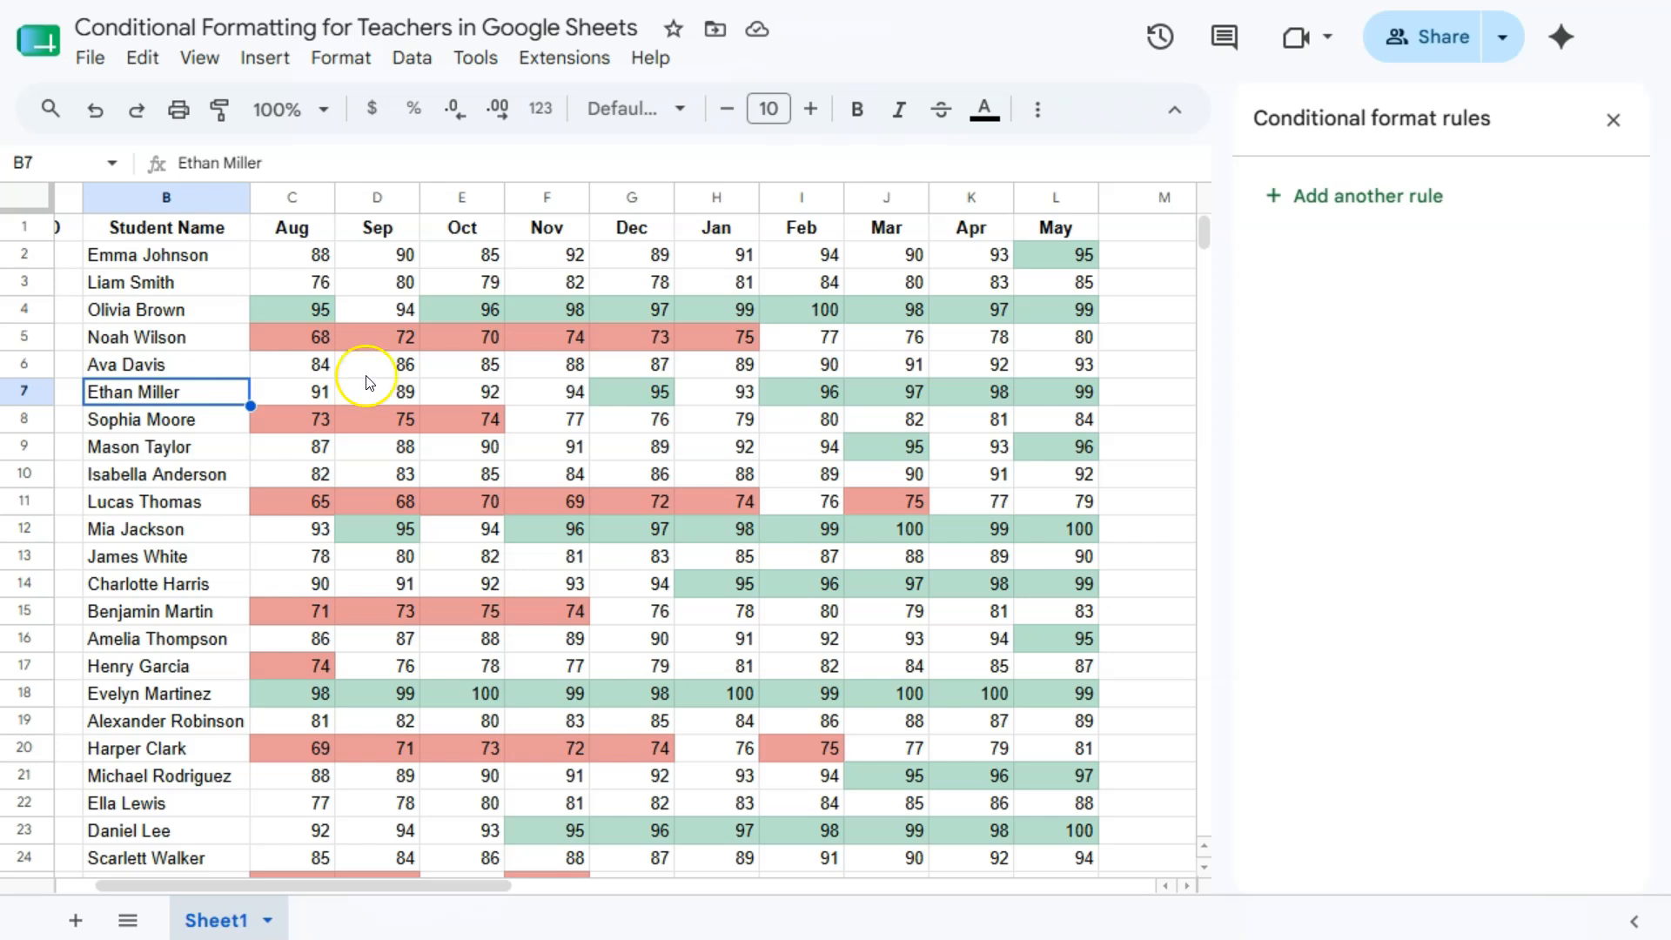
Step: Change the fill colour of the rule for scores greater than or equal to 95 to a light green and save it
left_click(1060, 448)
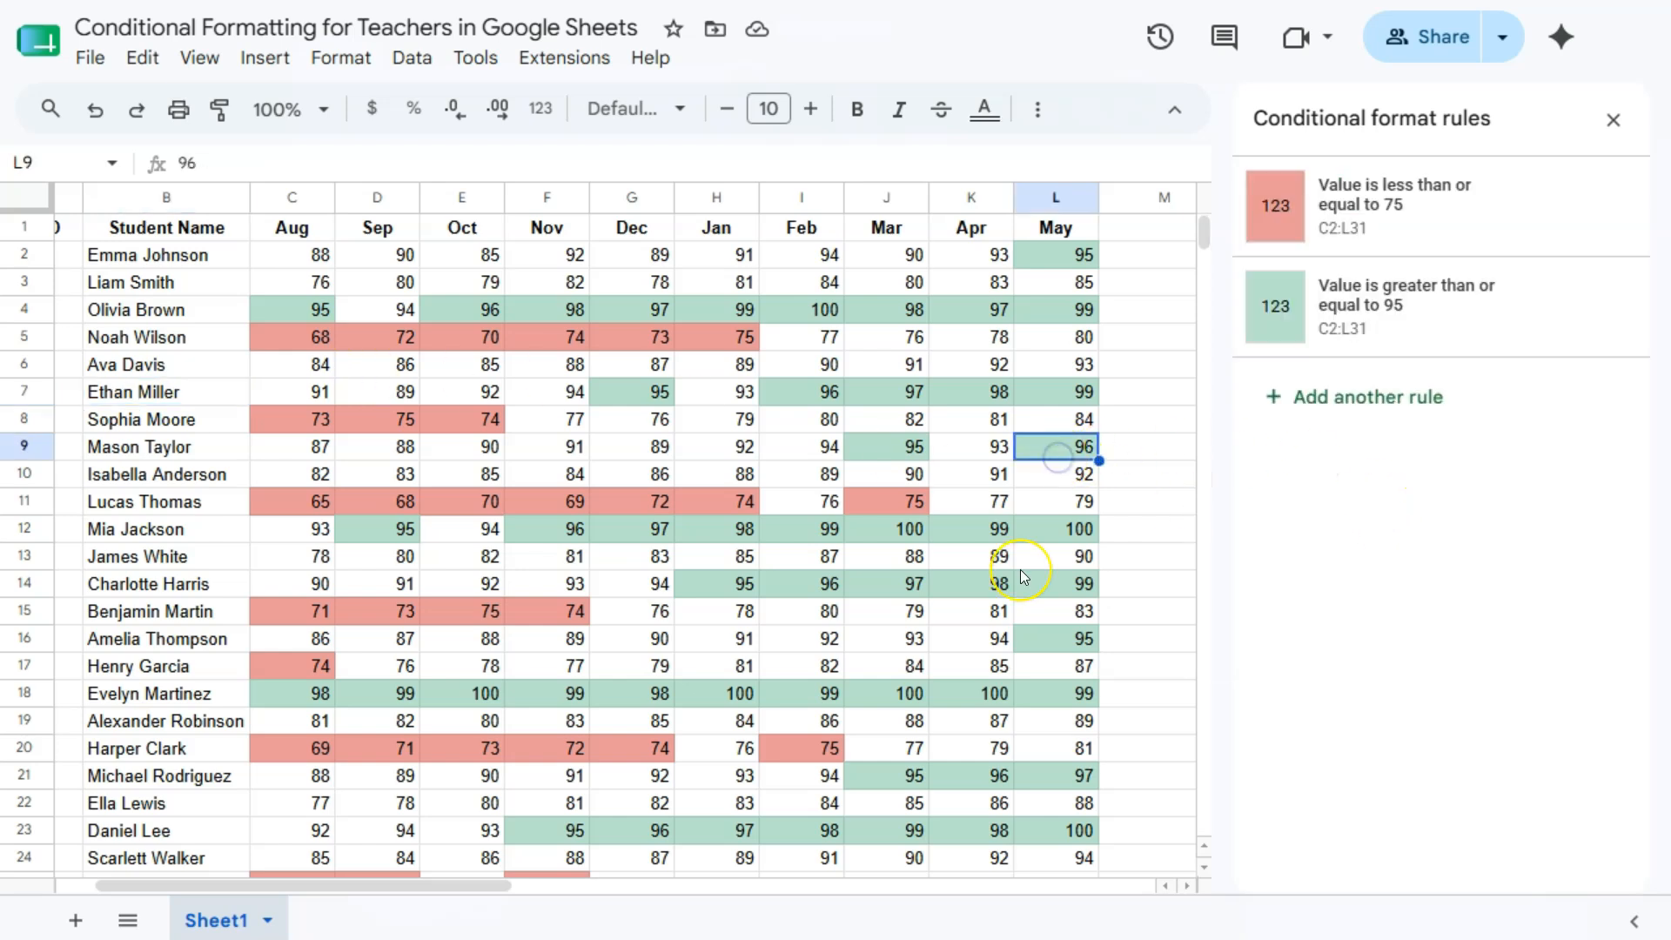
left_click(1288, 315)
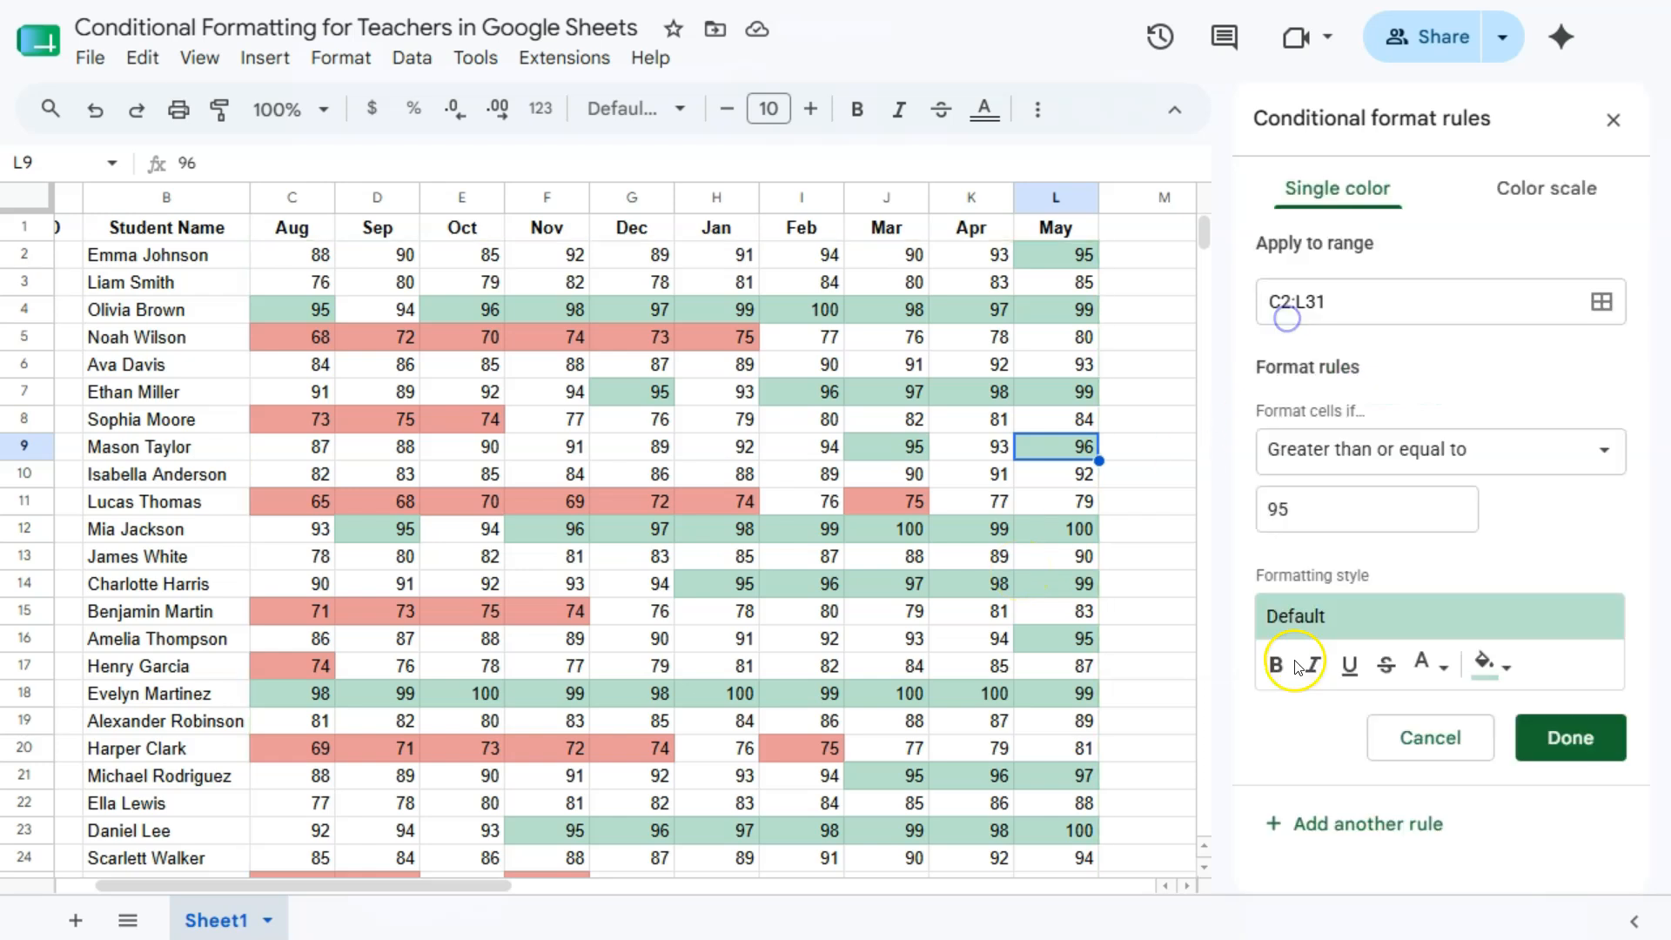
left_click(1490, 668)
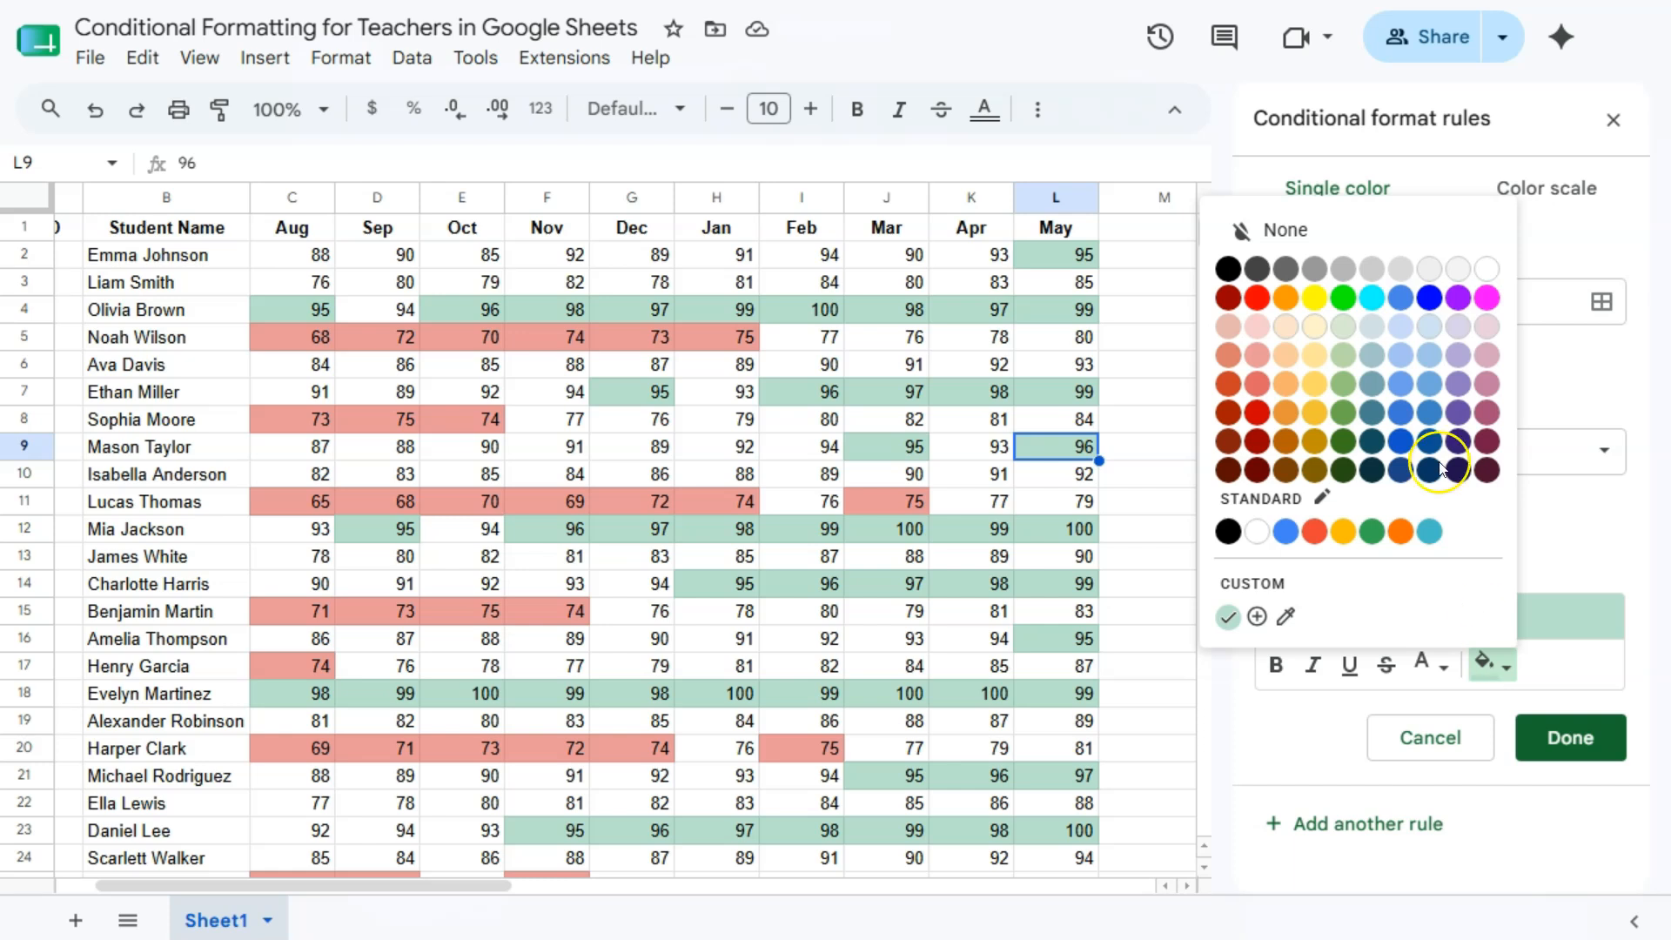
left_click(1344, 298)
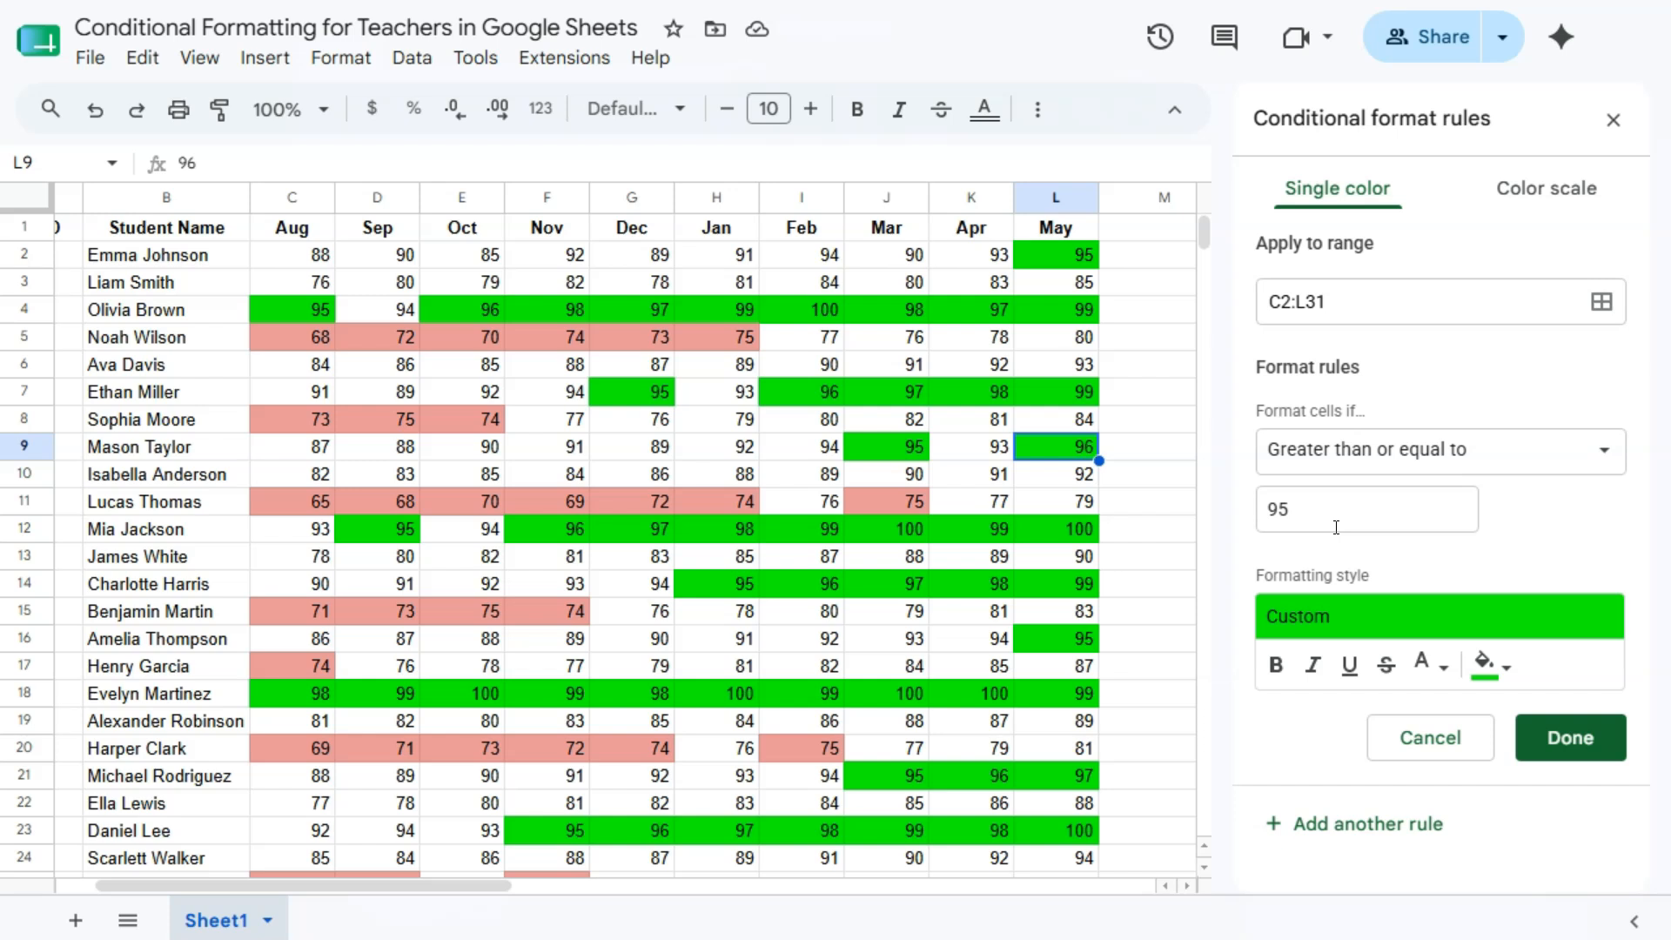
left_click(1483, 665)
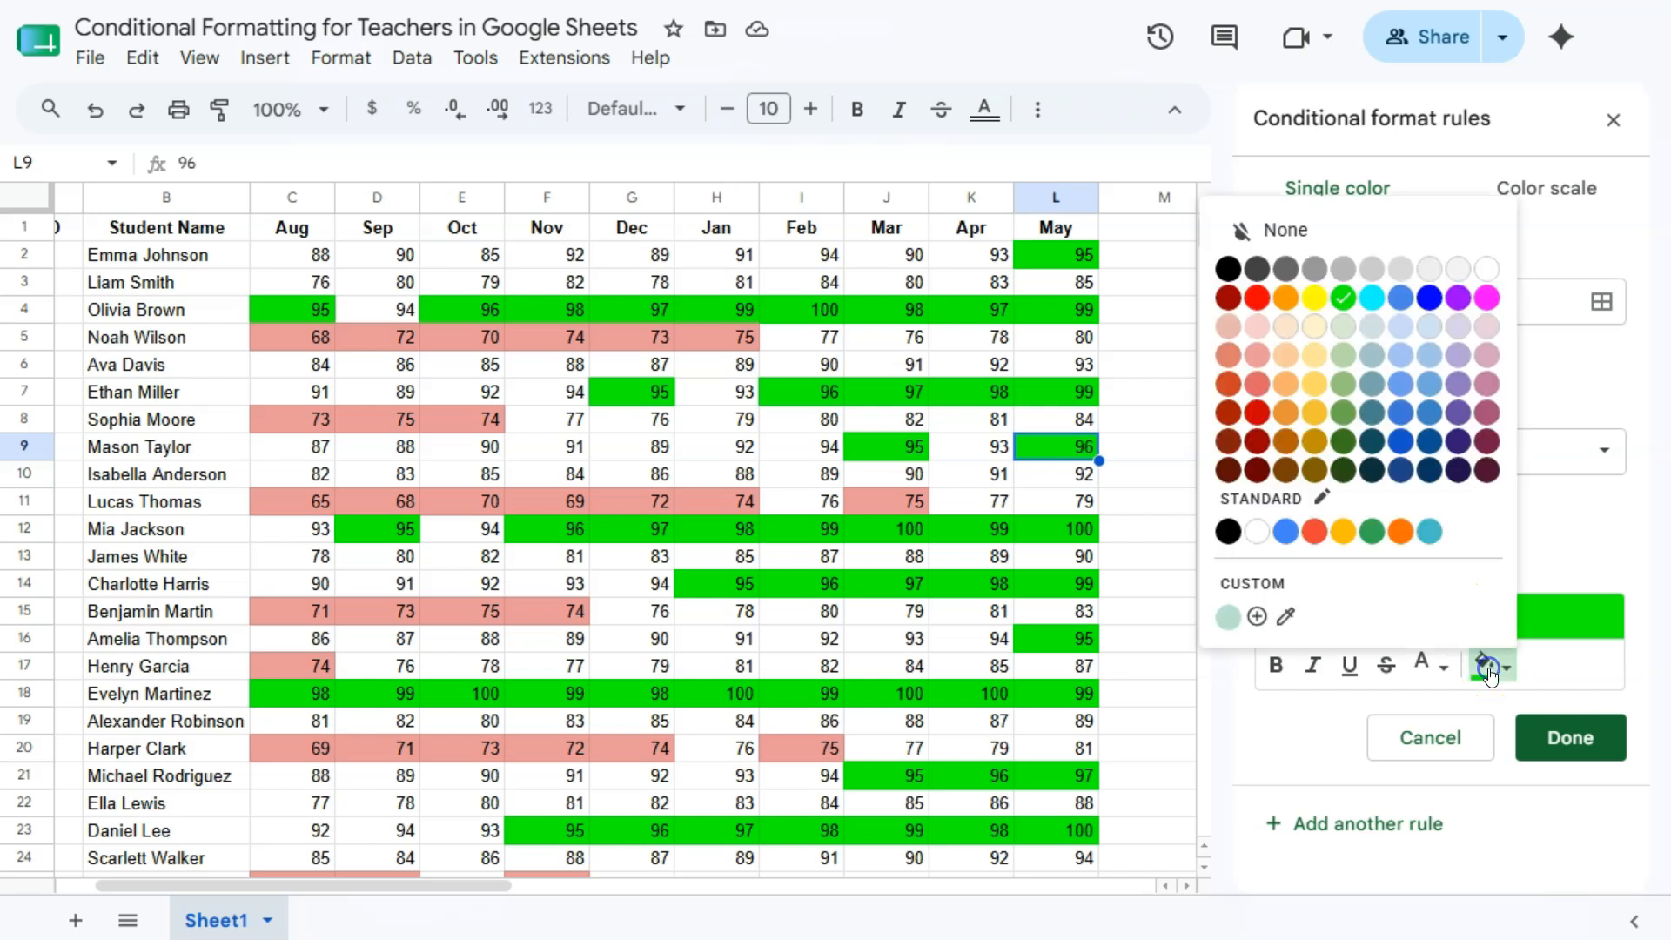
left_click(1341, 360)
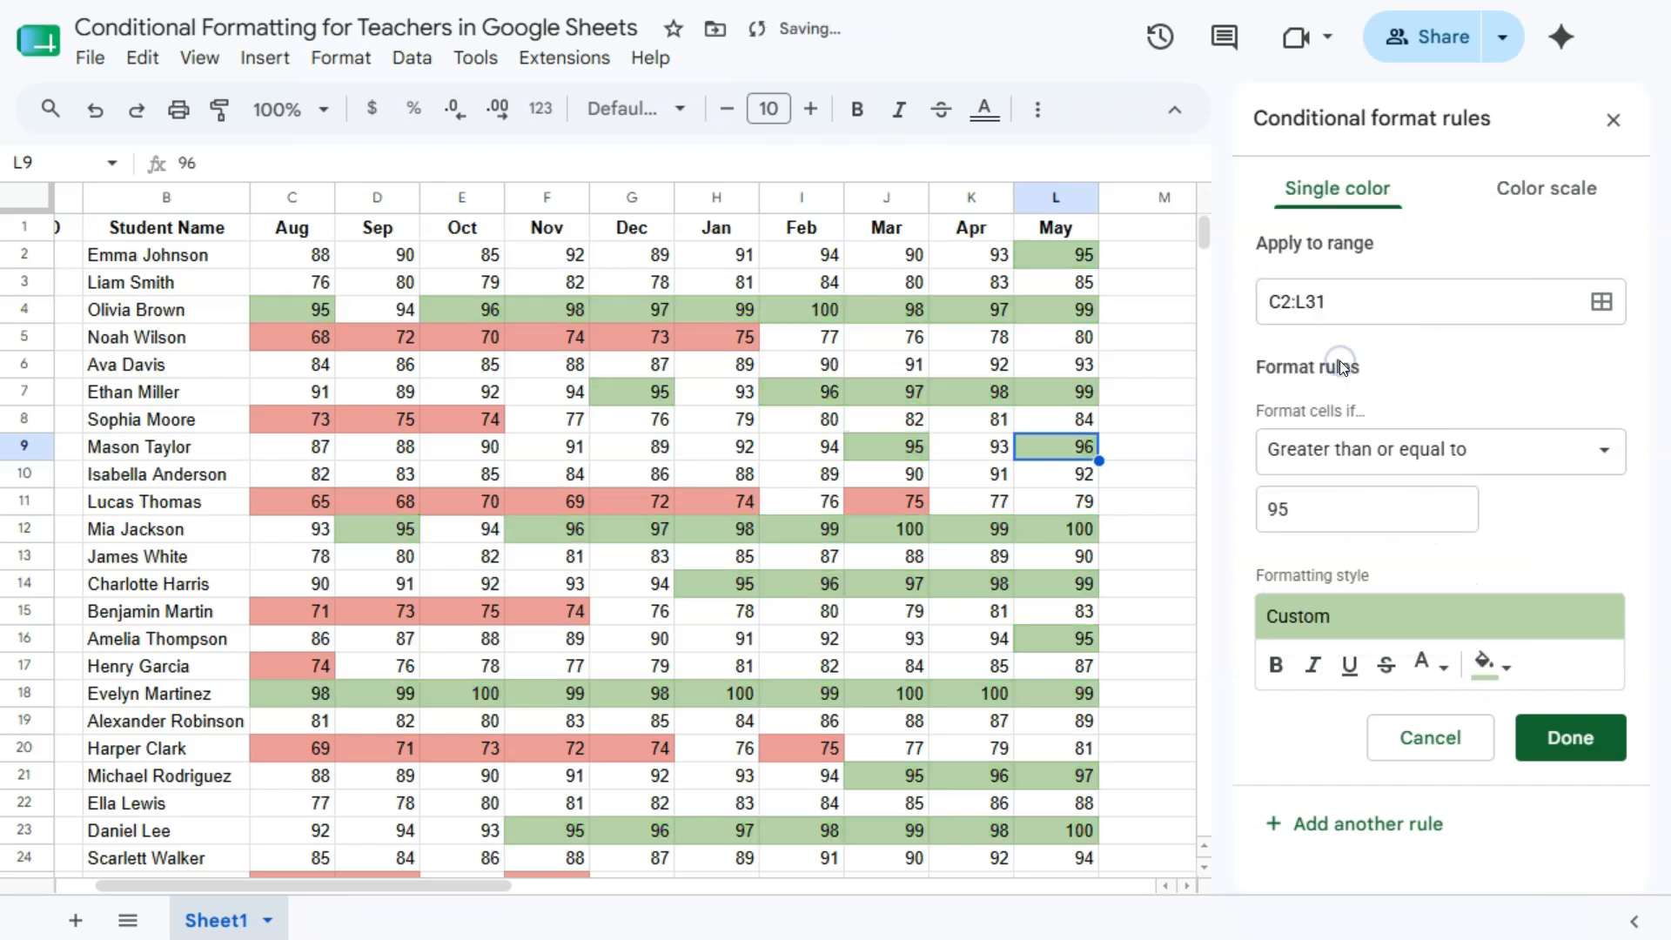
left_click(1558, 737)
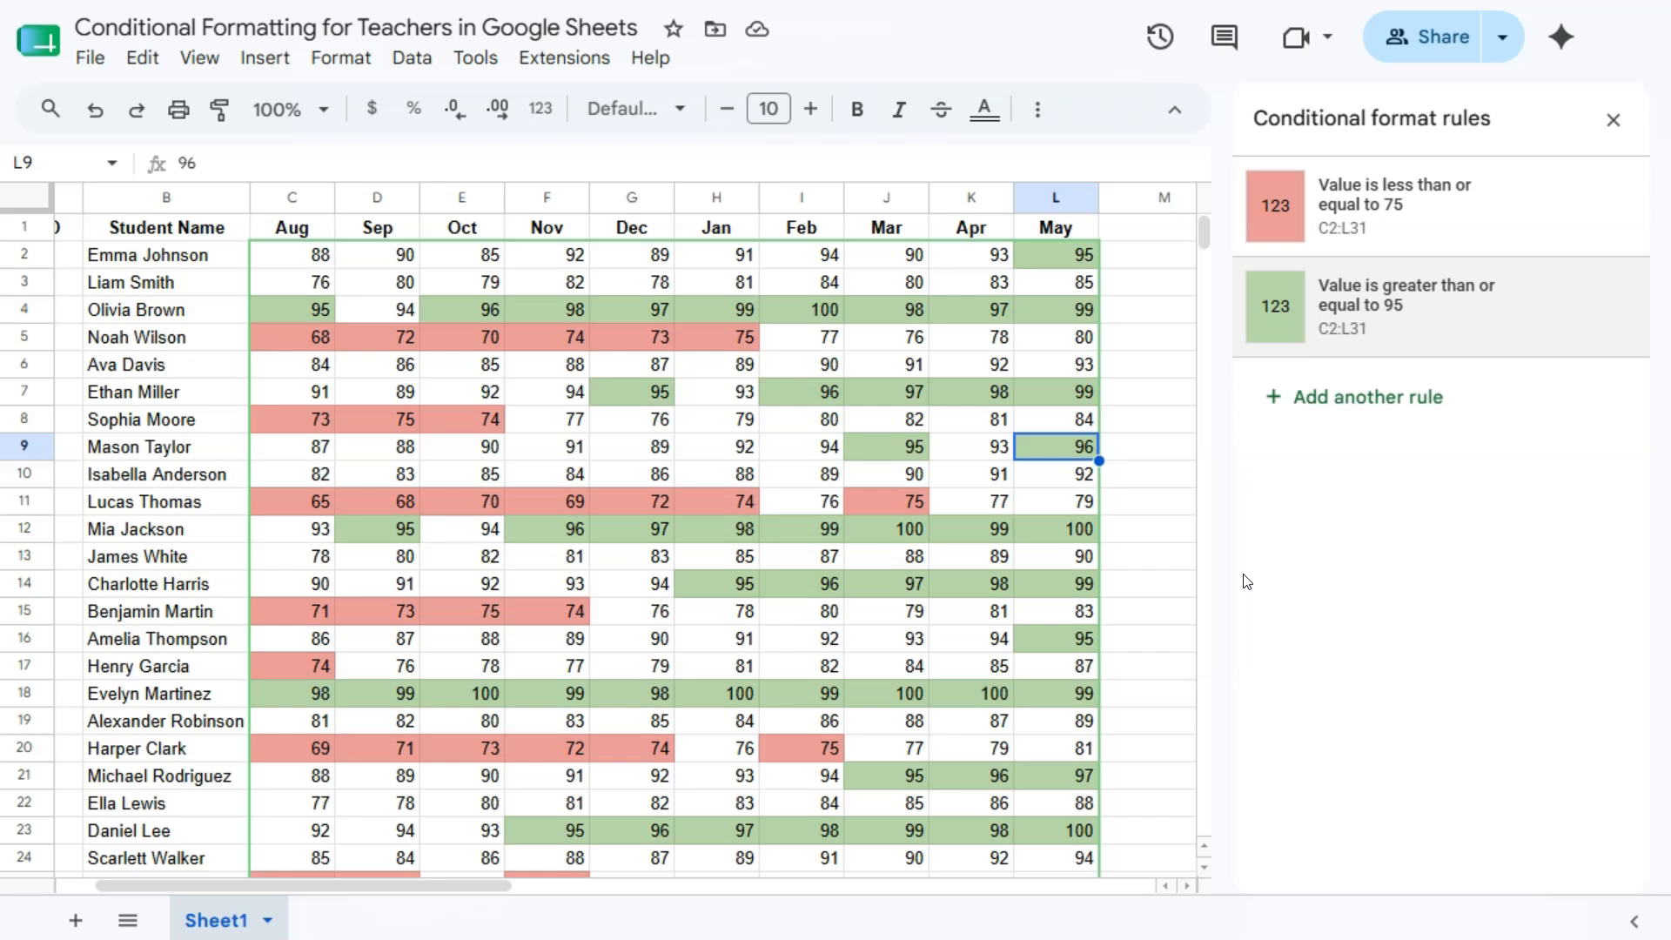
Step: Add a third conditional formatting rule to the scores in C2:L31 that formats cells equal to 100
left_click_drag(296, 255, 1052, 698)
scroll(1052, 698, "up", 4)
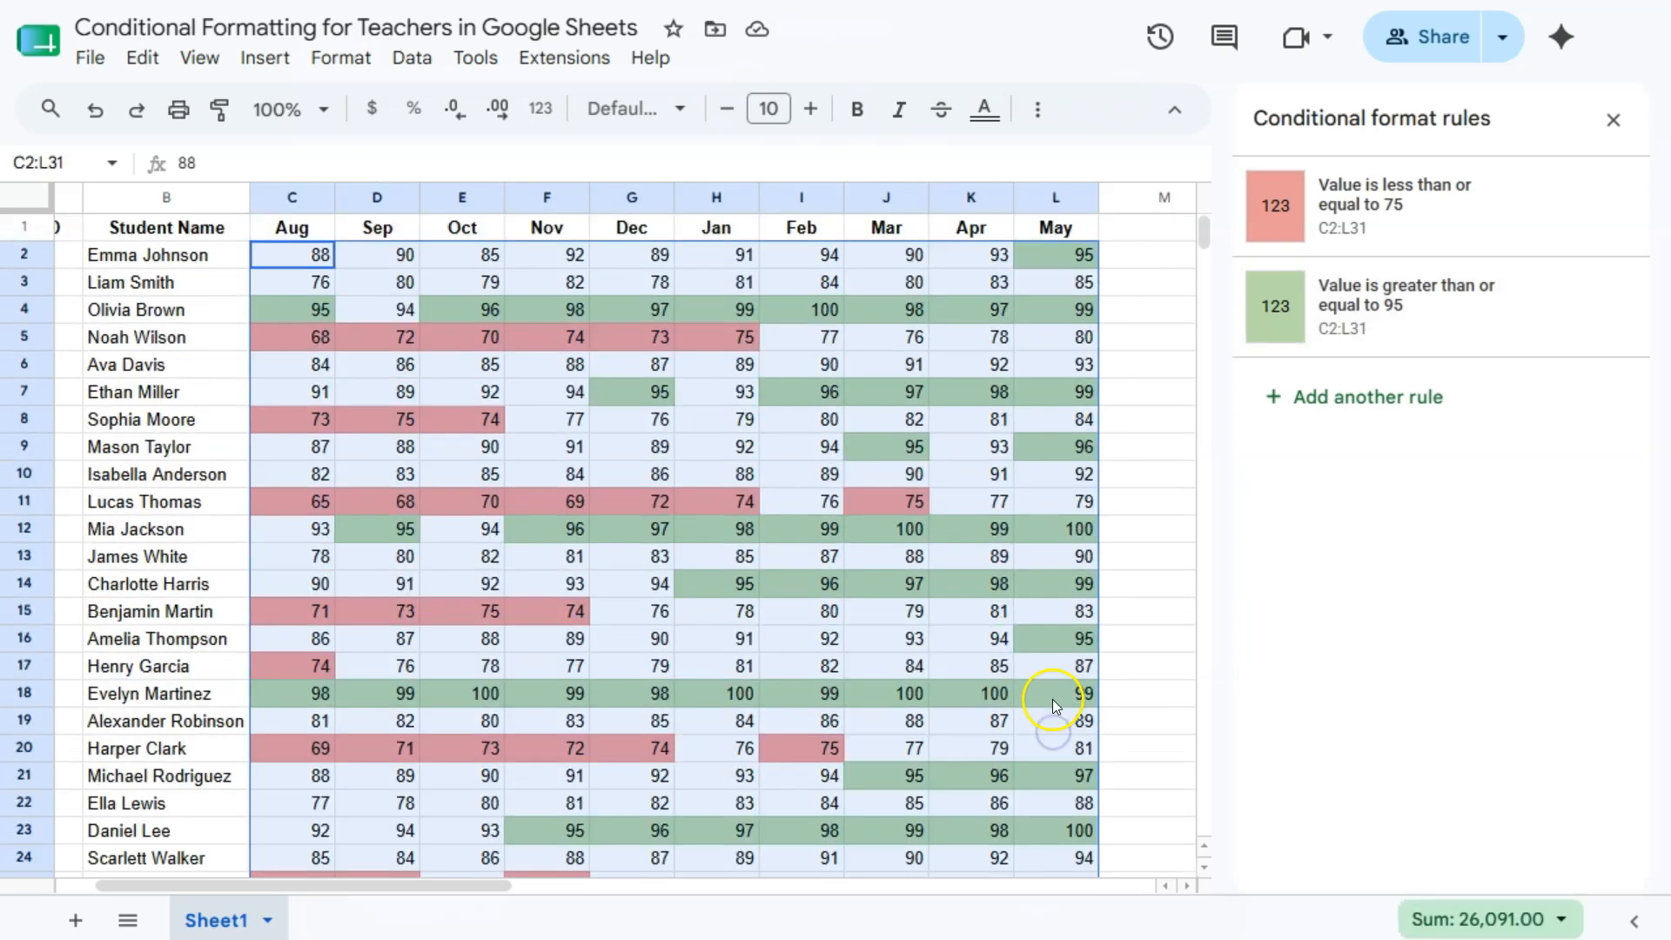
left_click(1355, 405)
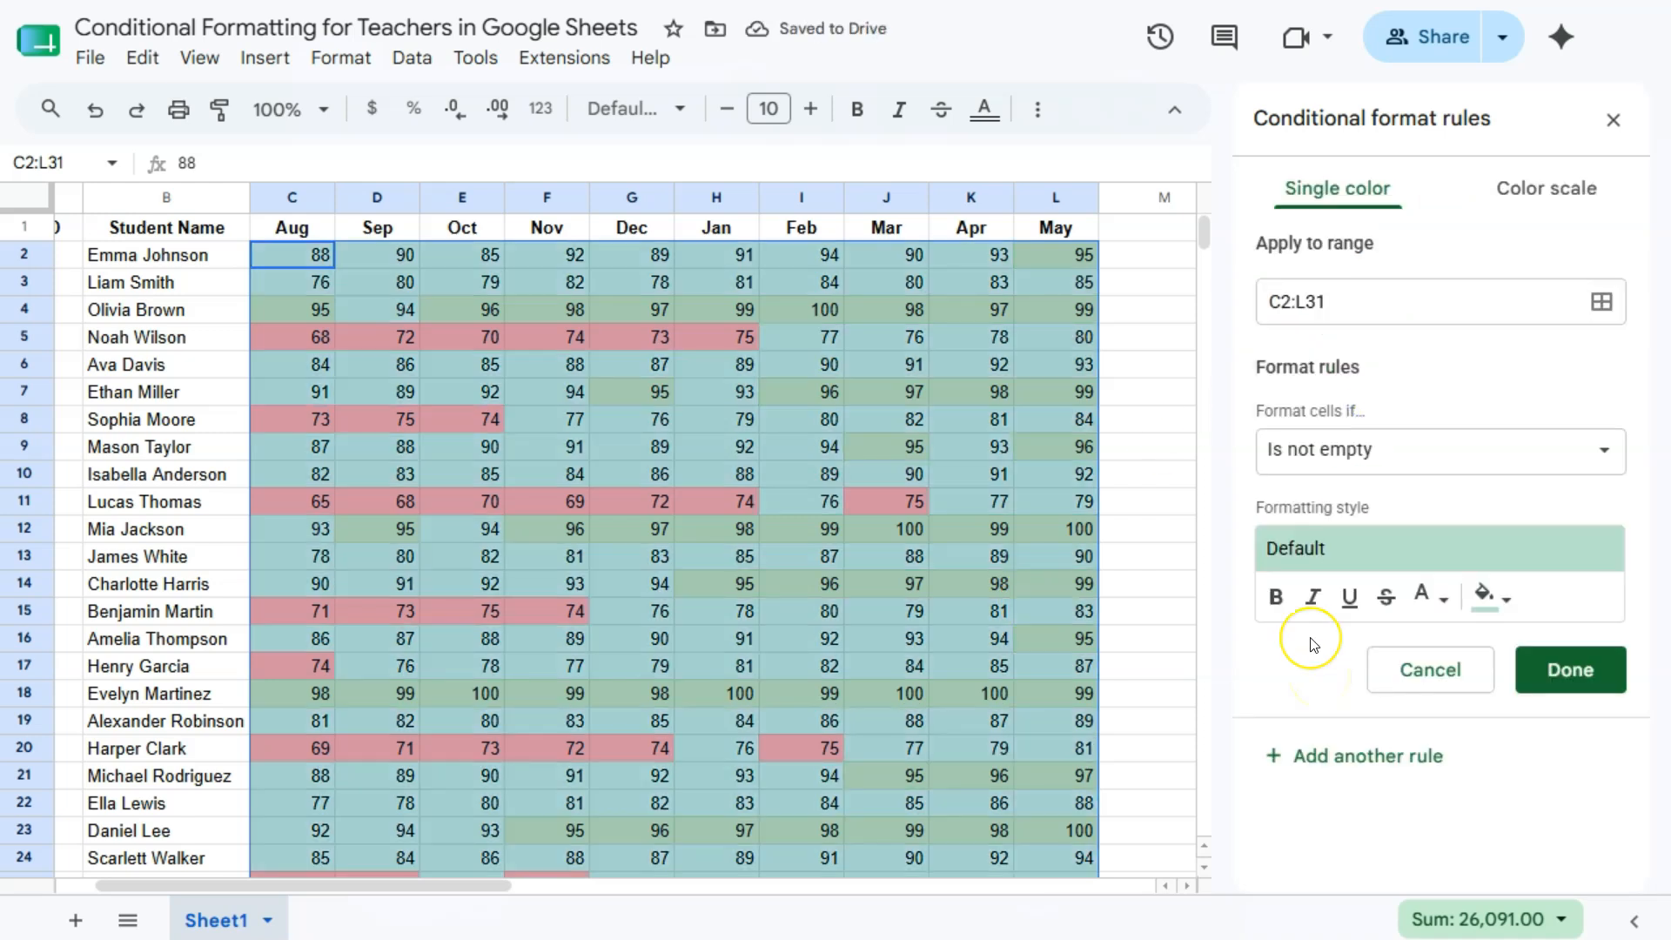
left_click(1293, 450)
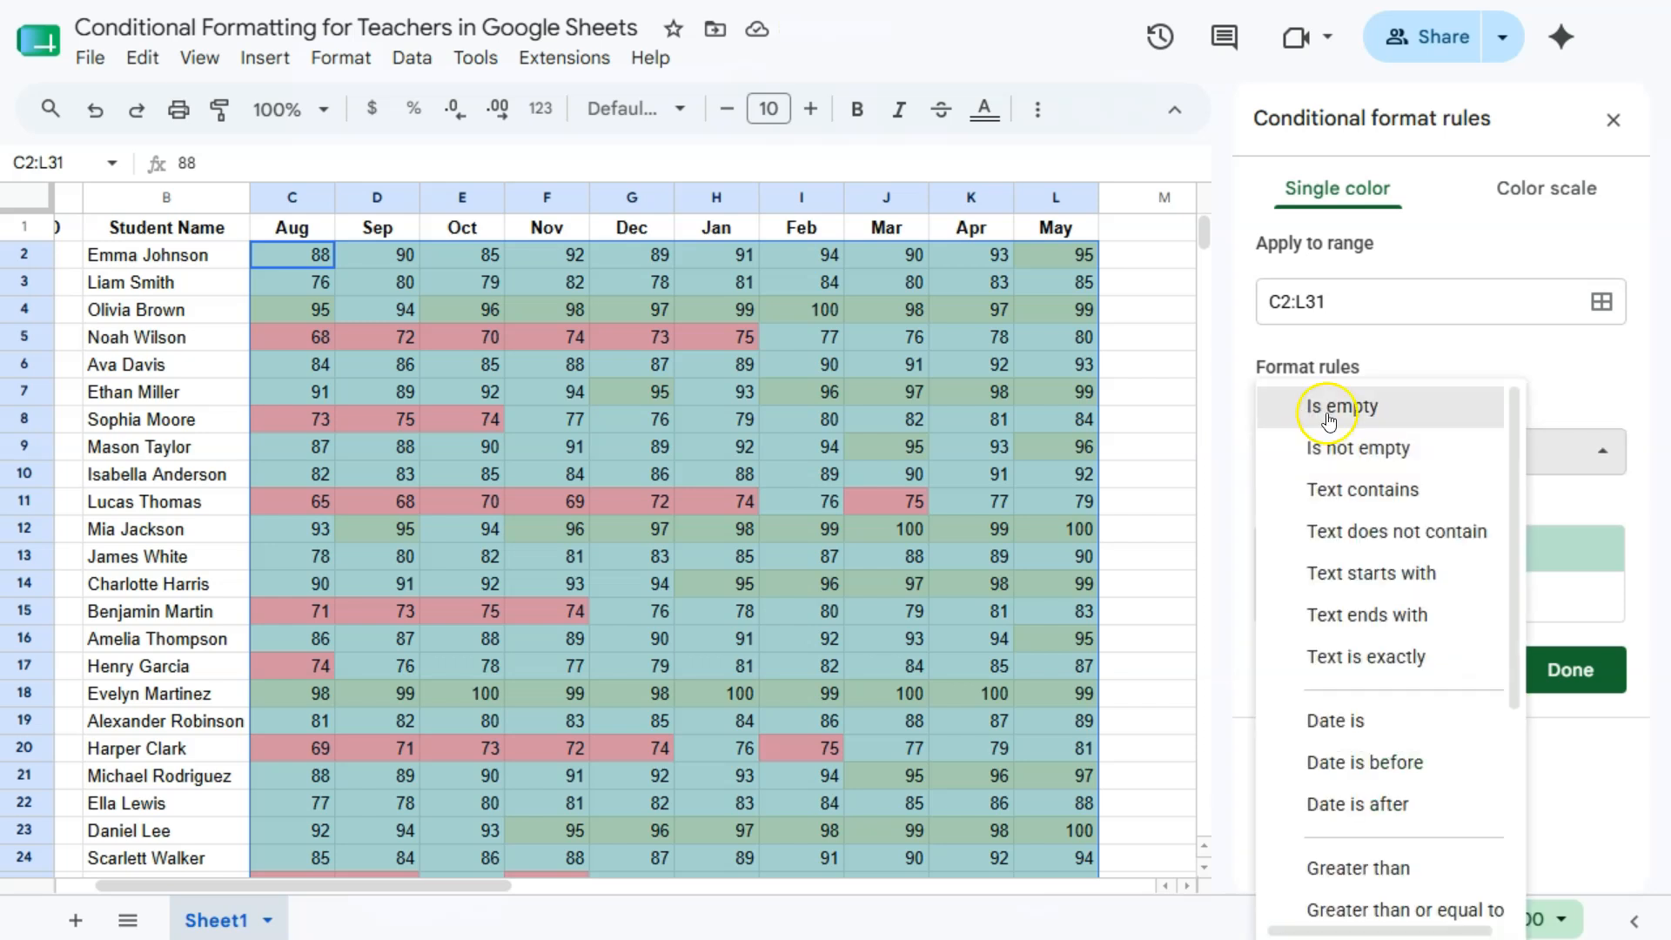
scroll(1297, 540, "down", 2)
scroll(1403, 689, "down", 2)
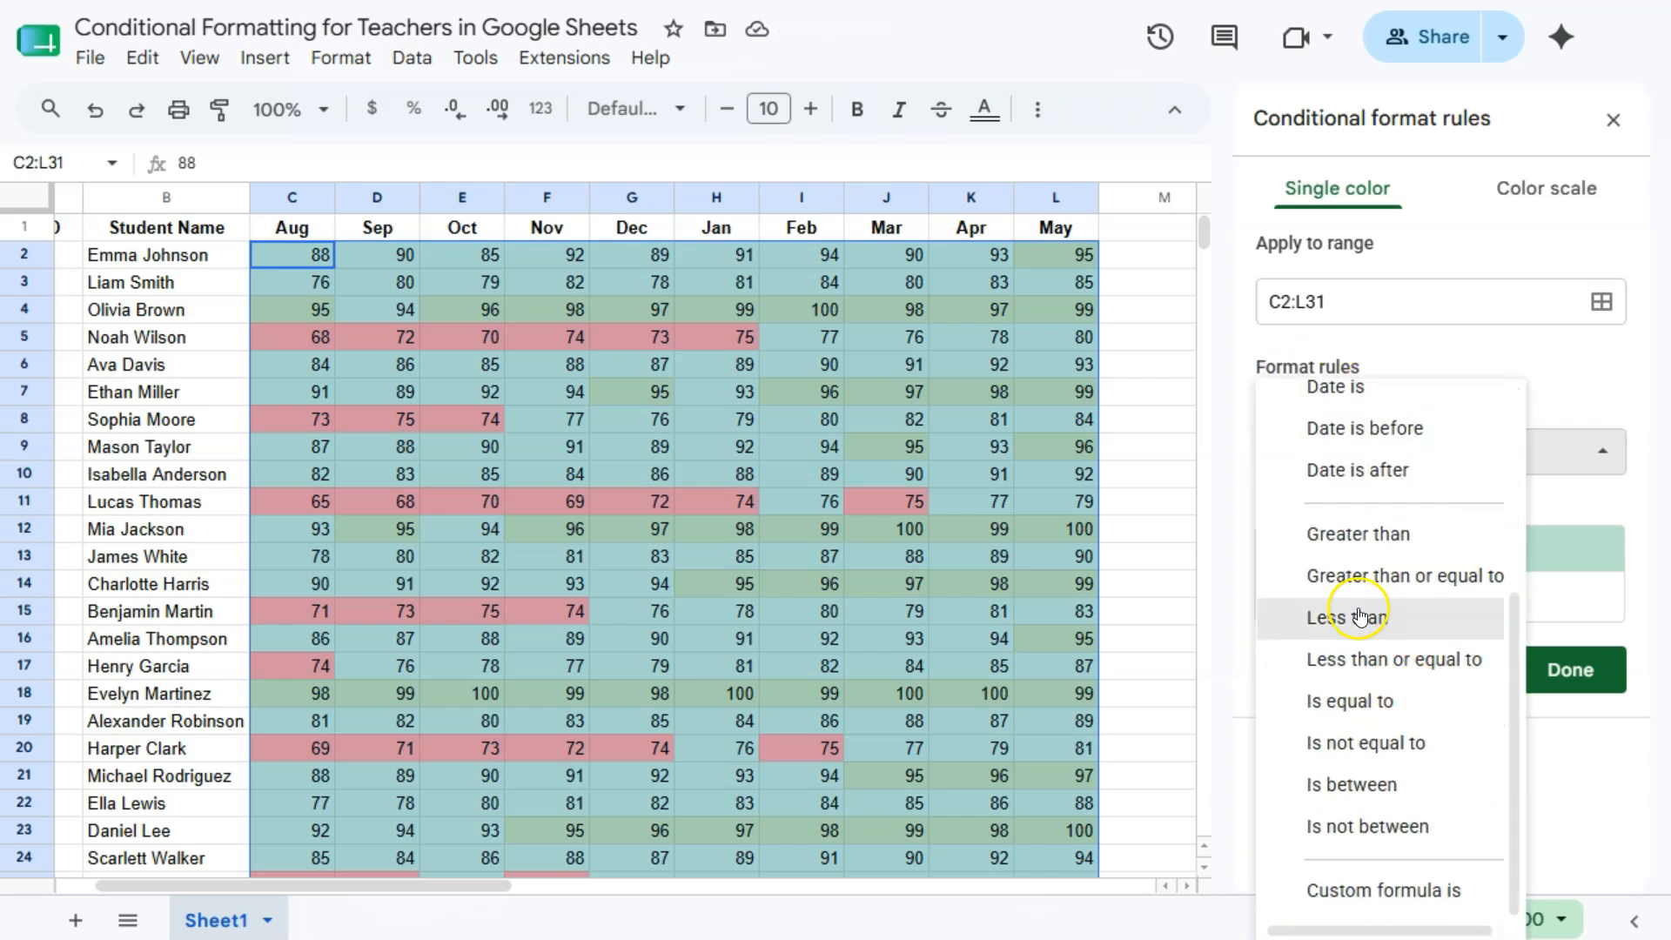
left_click(1347, 707)
left_click(1288, 508)
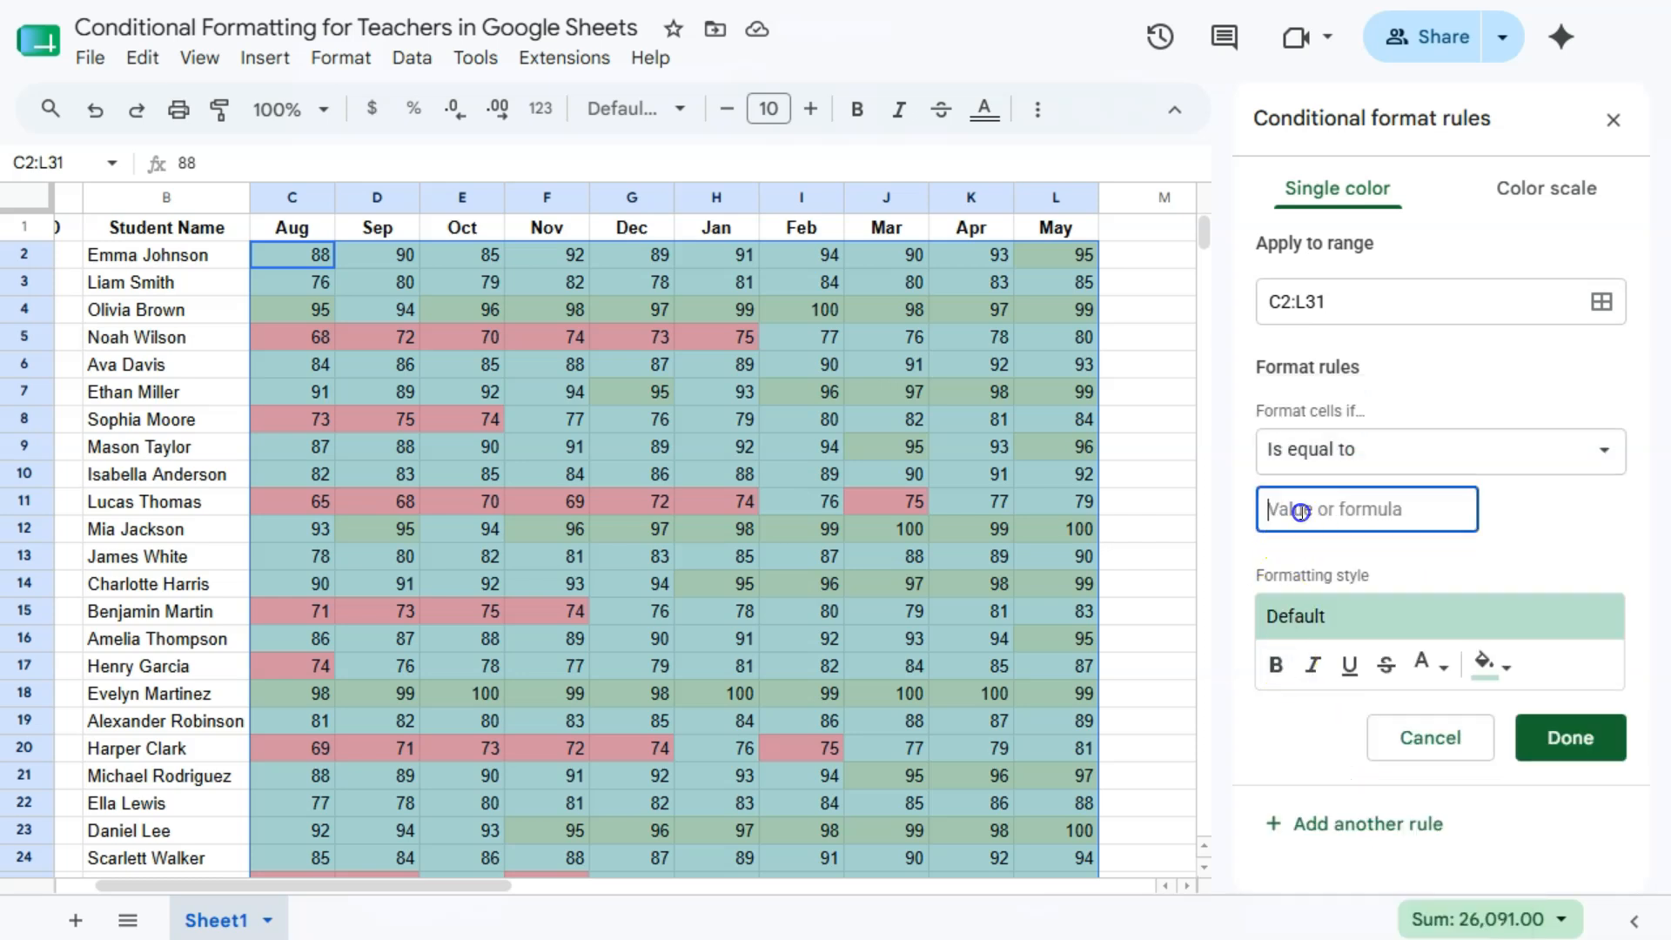
type("100")
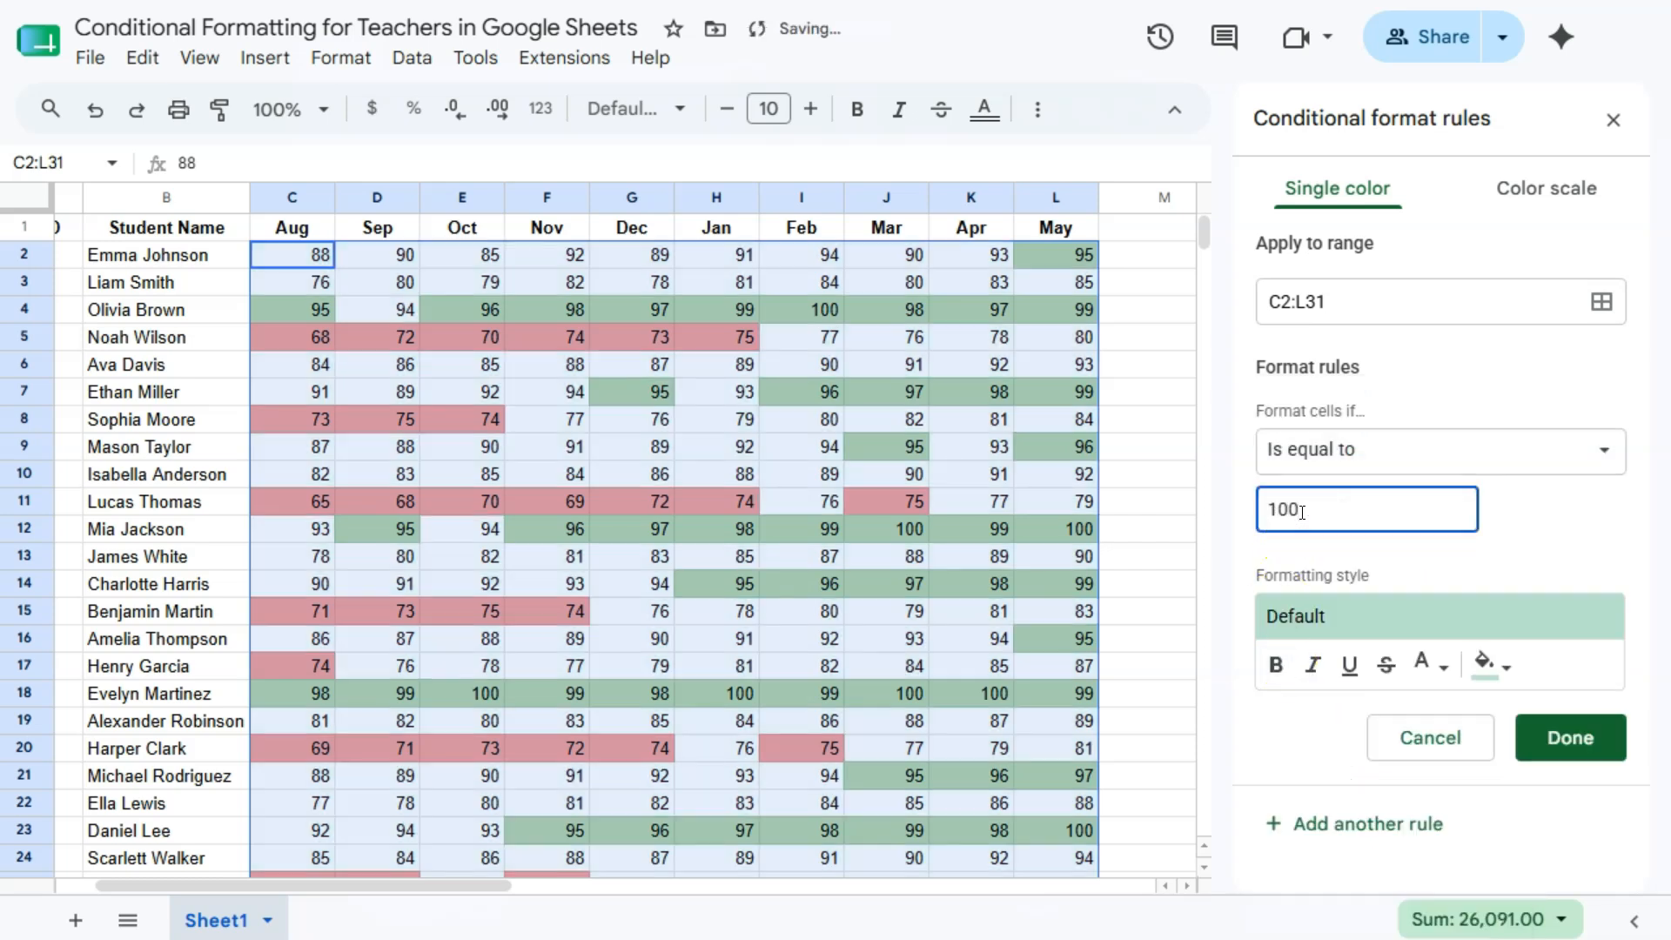
left_click(1315, 512)
Step: Give the perfect-score rule a bright yellow fill colour and save it
left_click(1487, 666)
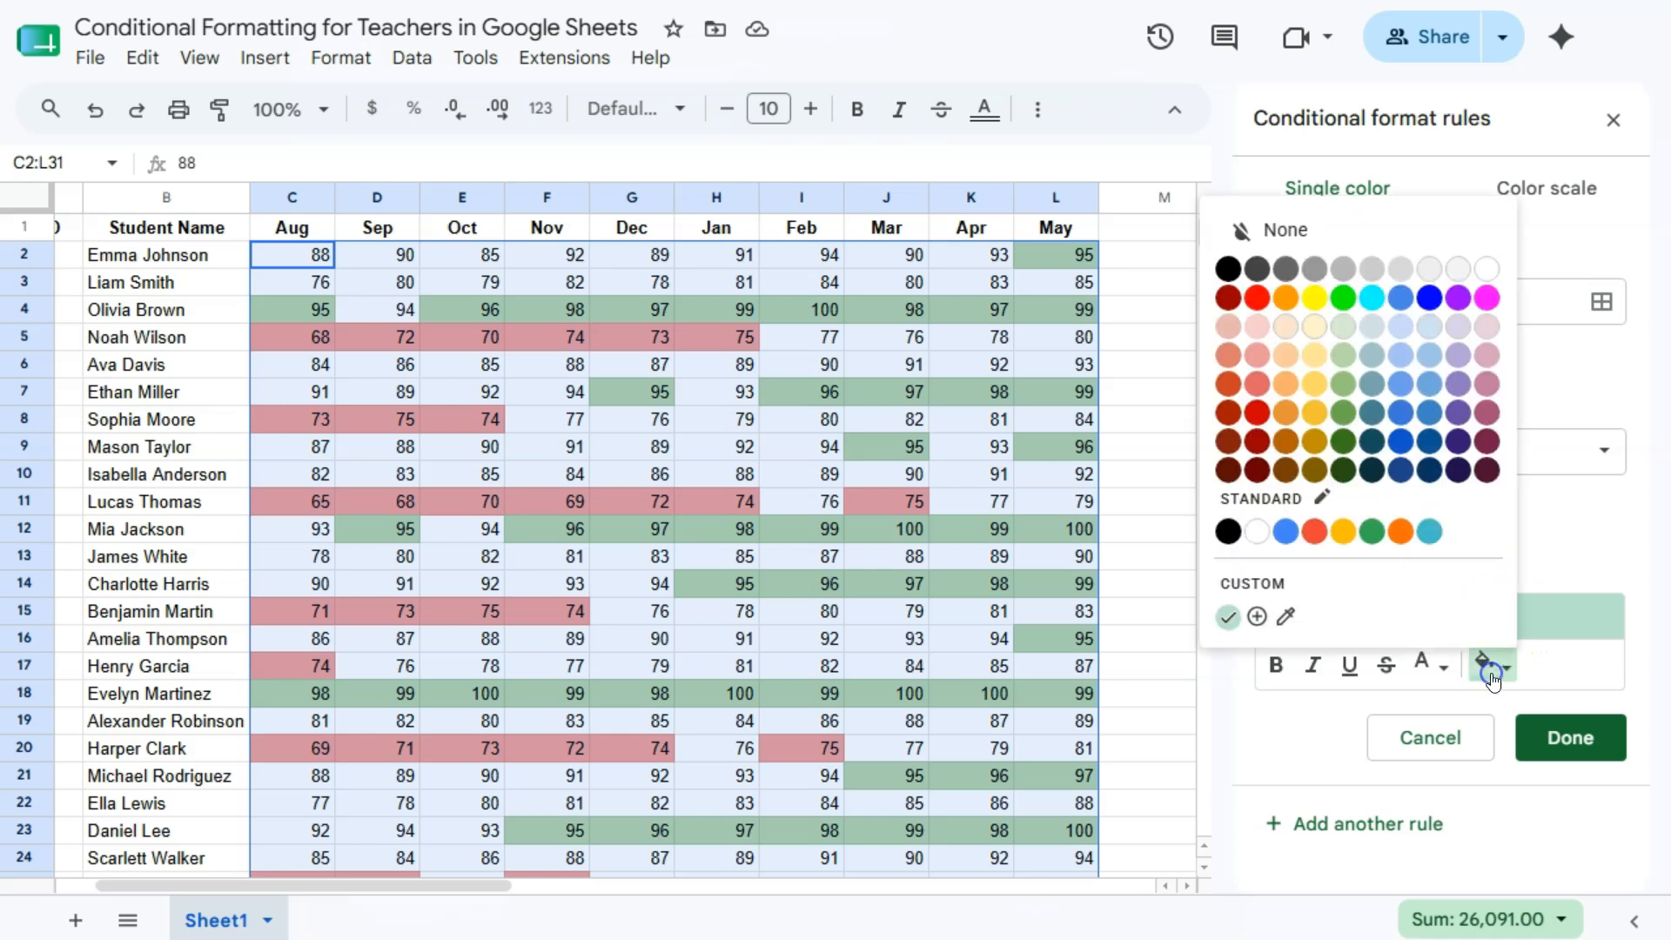
left_click(1314, 298)
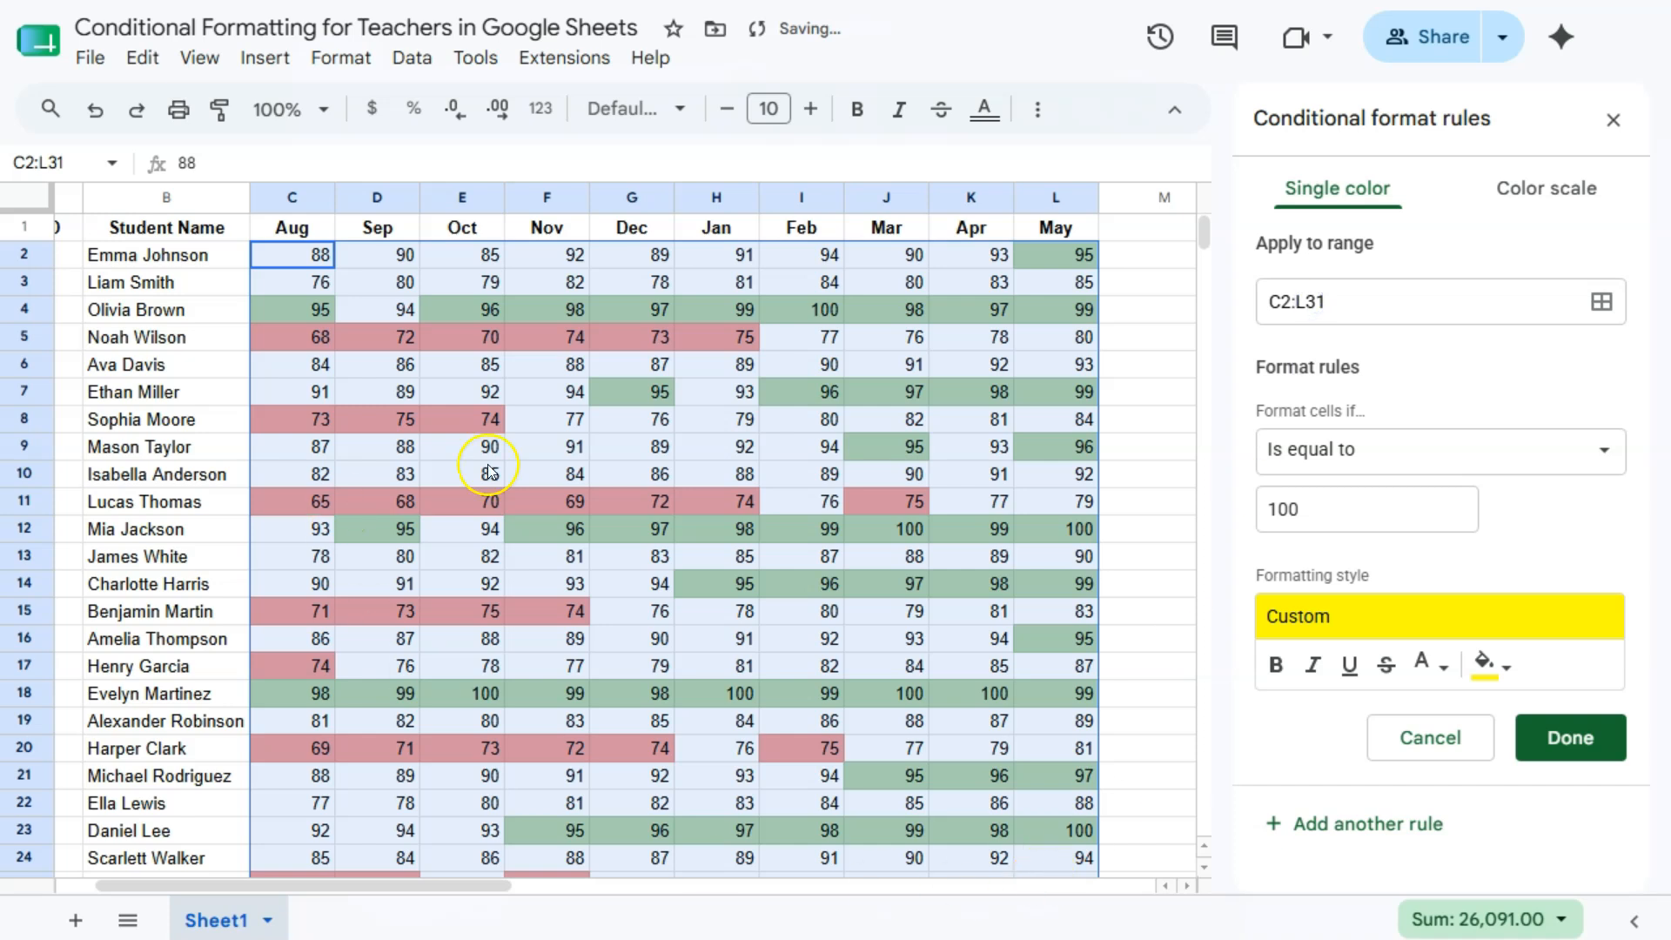
left_click(1571, 738)
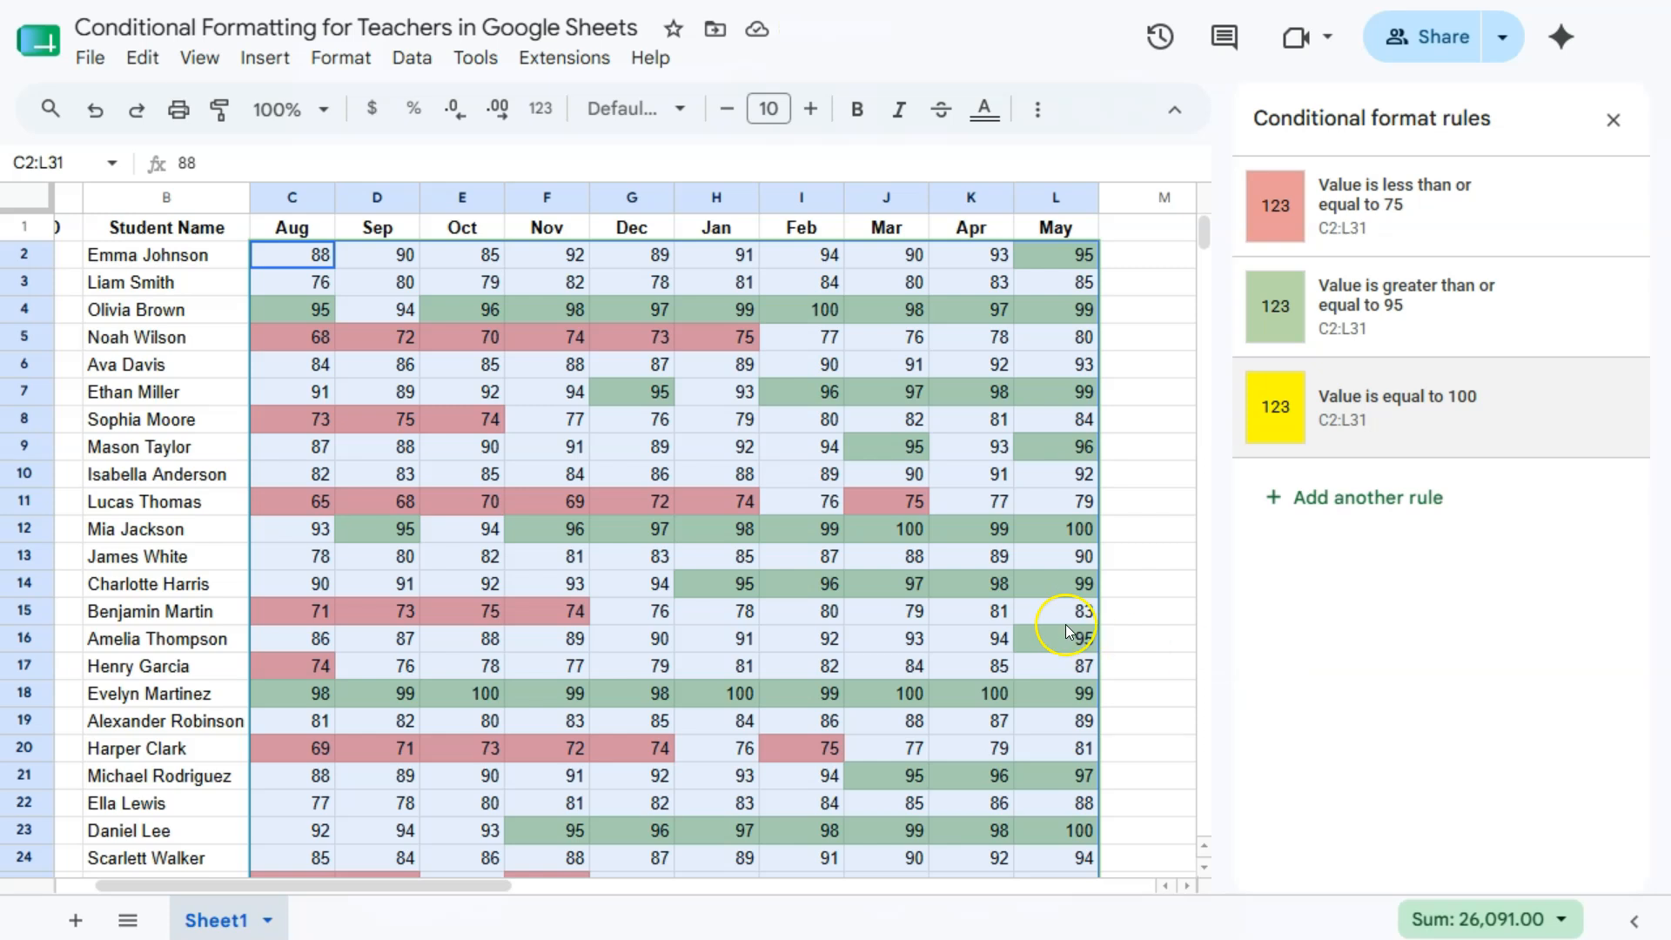
Step: Move the equal-to-100 rule above the other two rules so it has the highest priority
scroll(1165, 599, "down", 2)
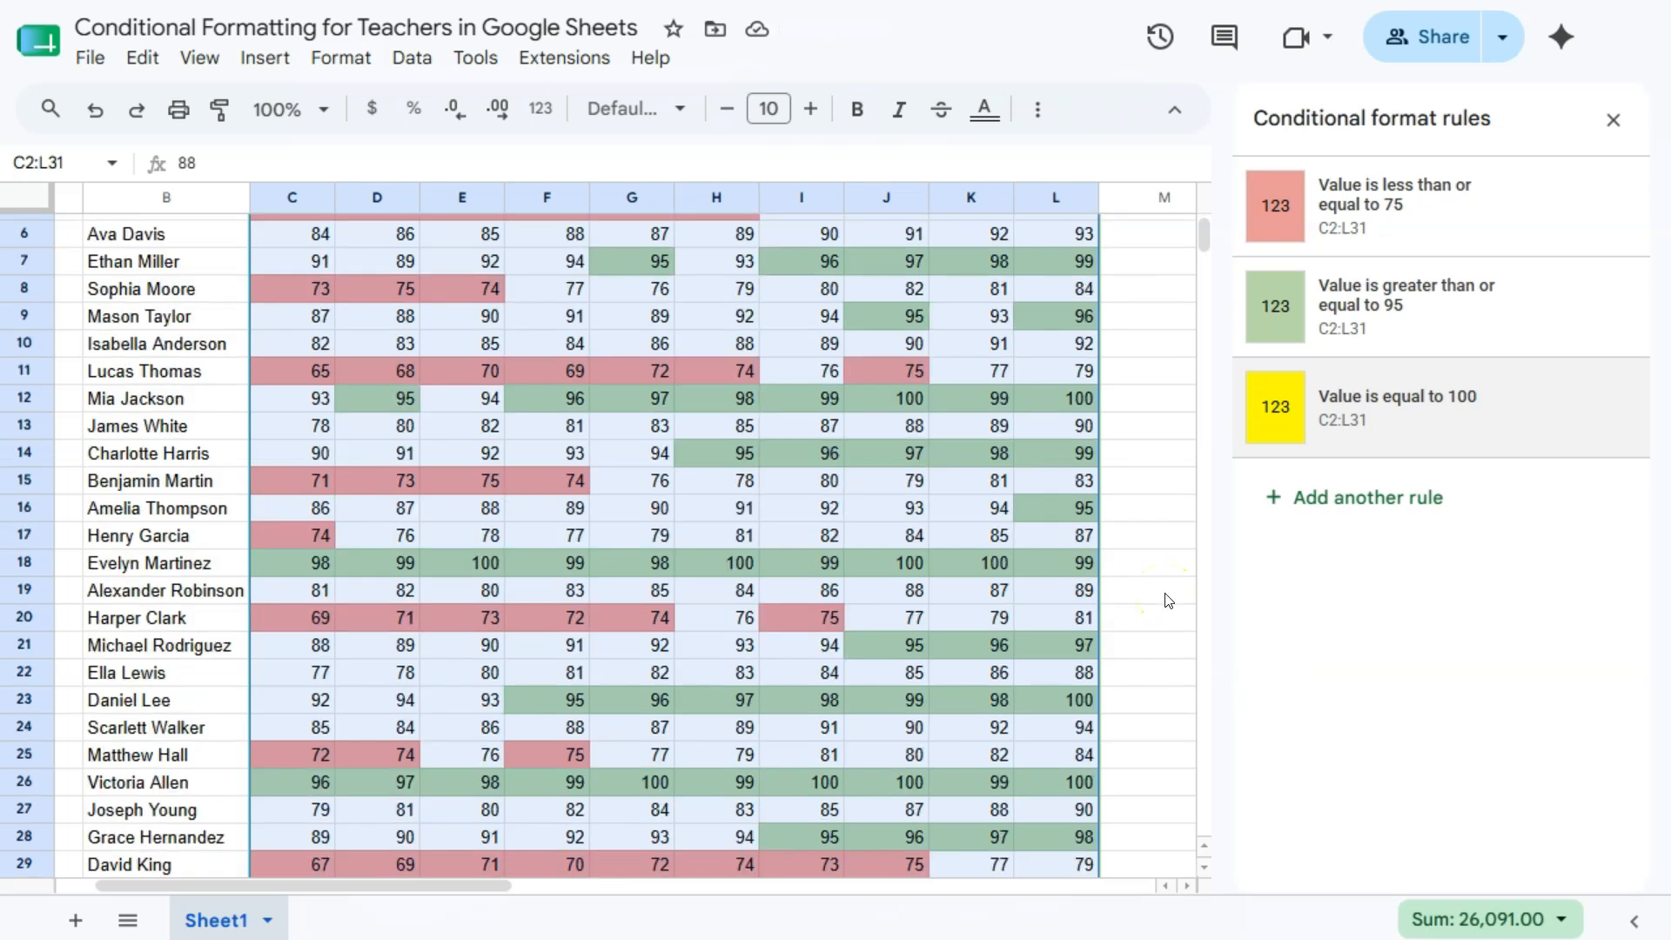
scroll(1169, 601, "down", 2)
scroll(1169, 601, "up", 4)
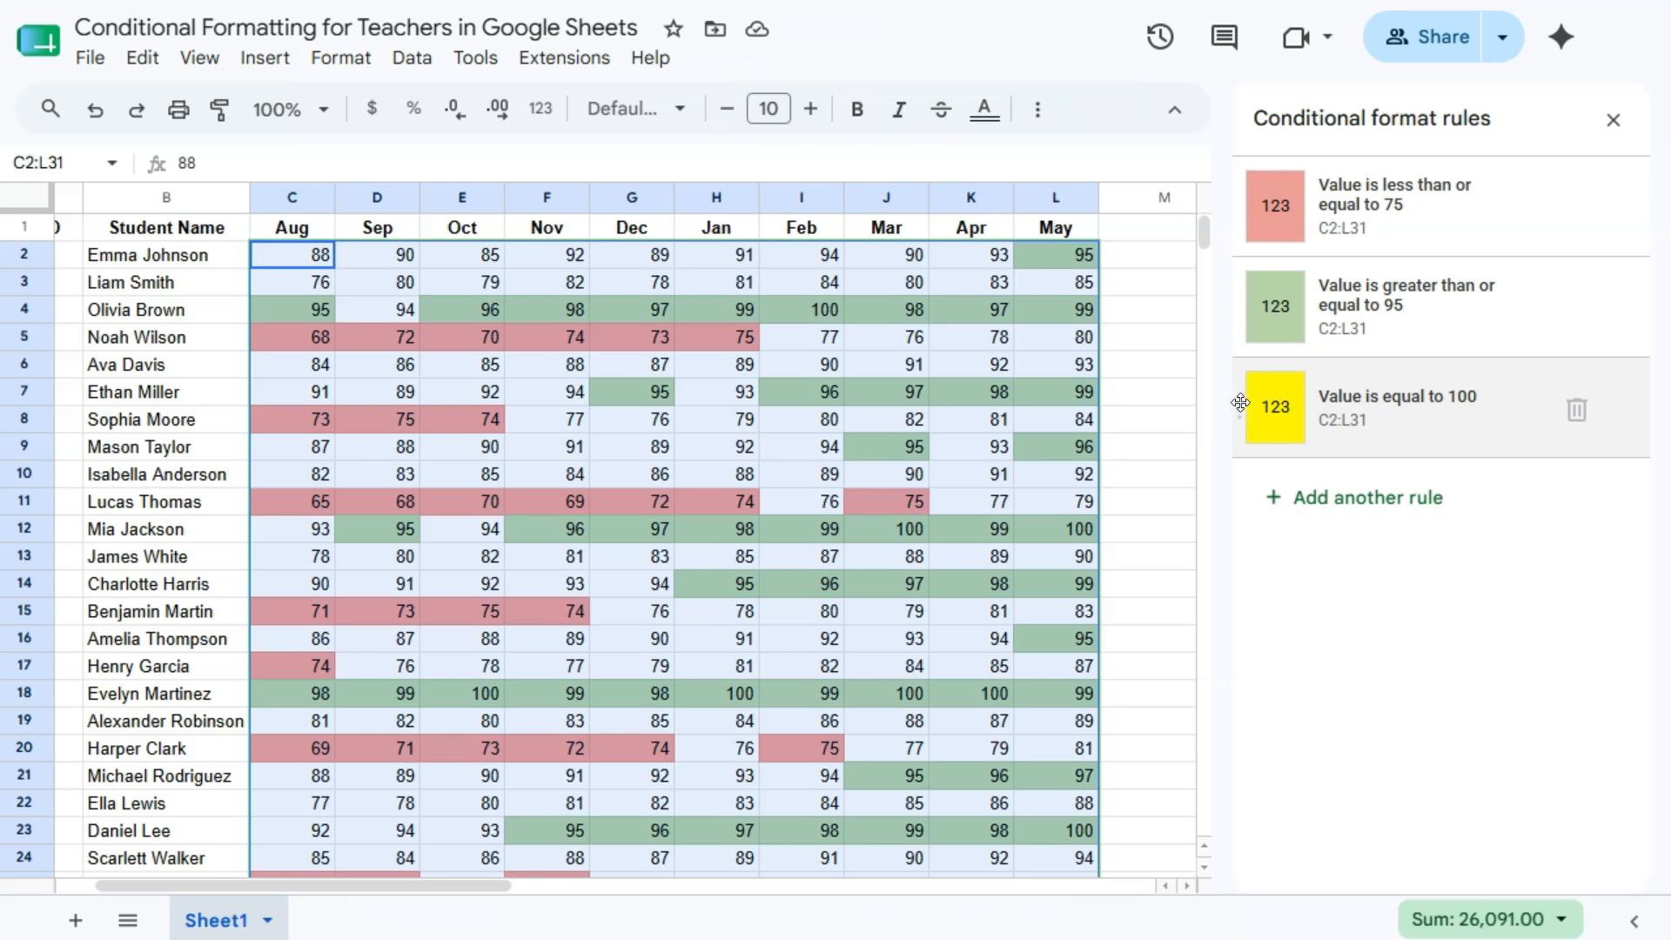
left_click_drag(1240, 402, 1237, 306)
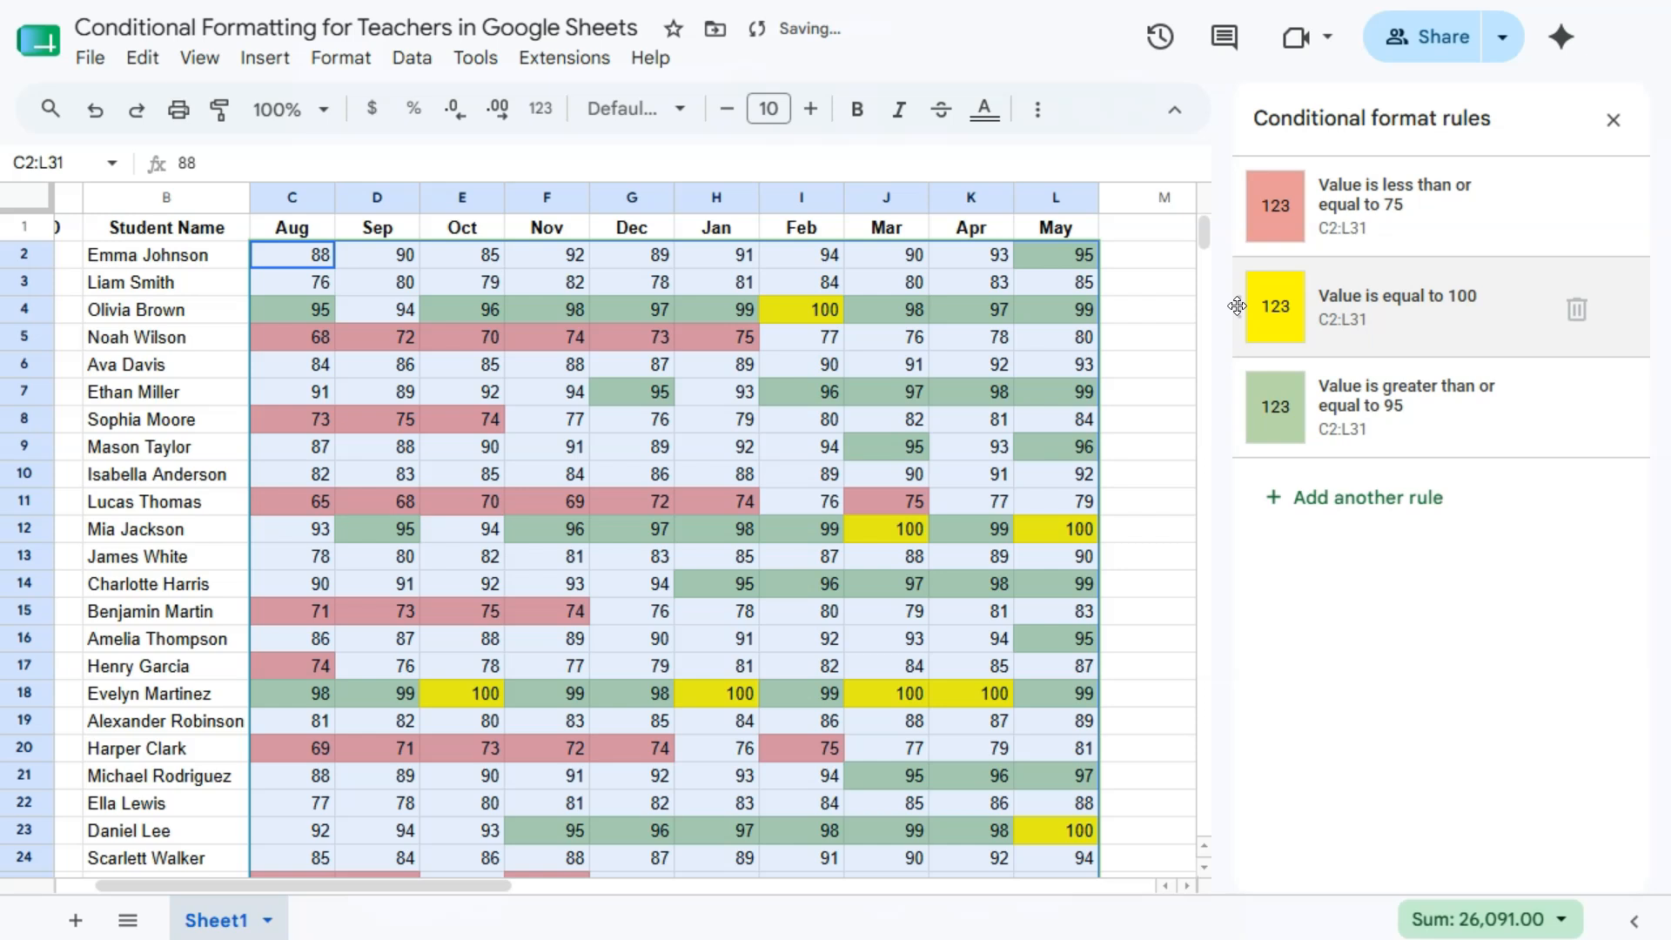
left_click_drag(1237, 306, 1240, 207)
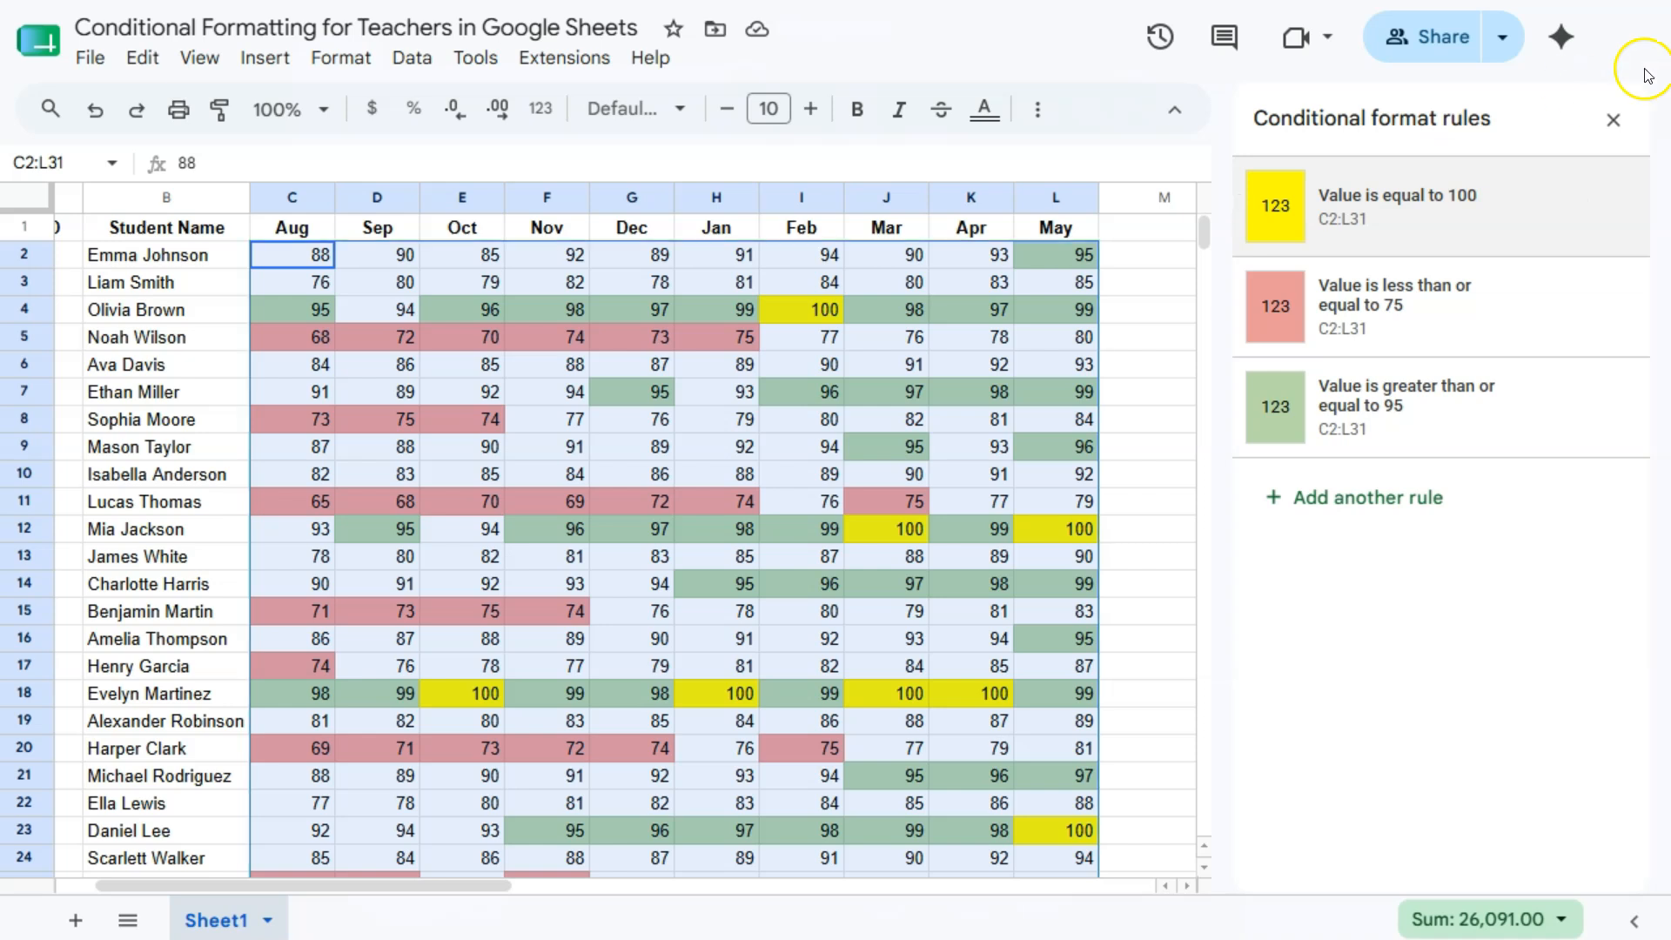
Step: Close the conditional format rules, deselect the score range and look over the highlighted student list
left_click(1613, 120)
left_click(1137, 246)
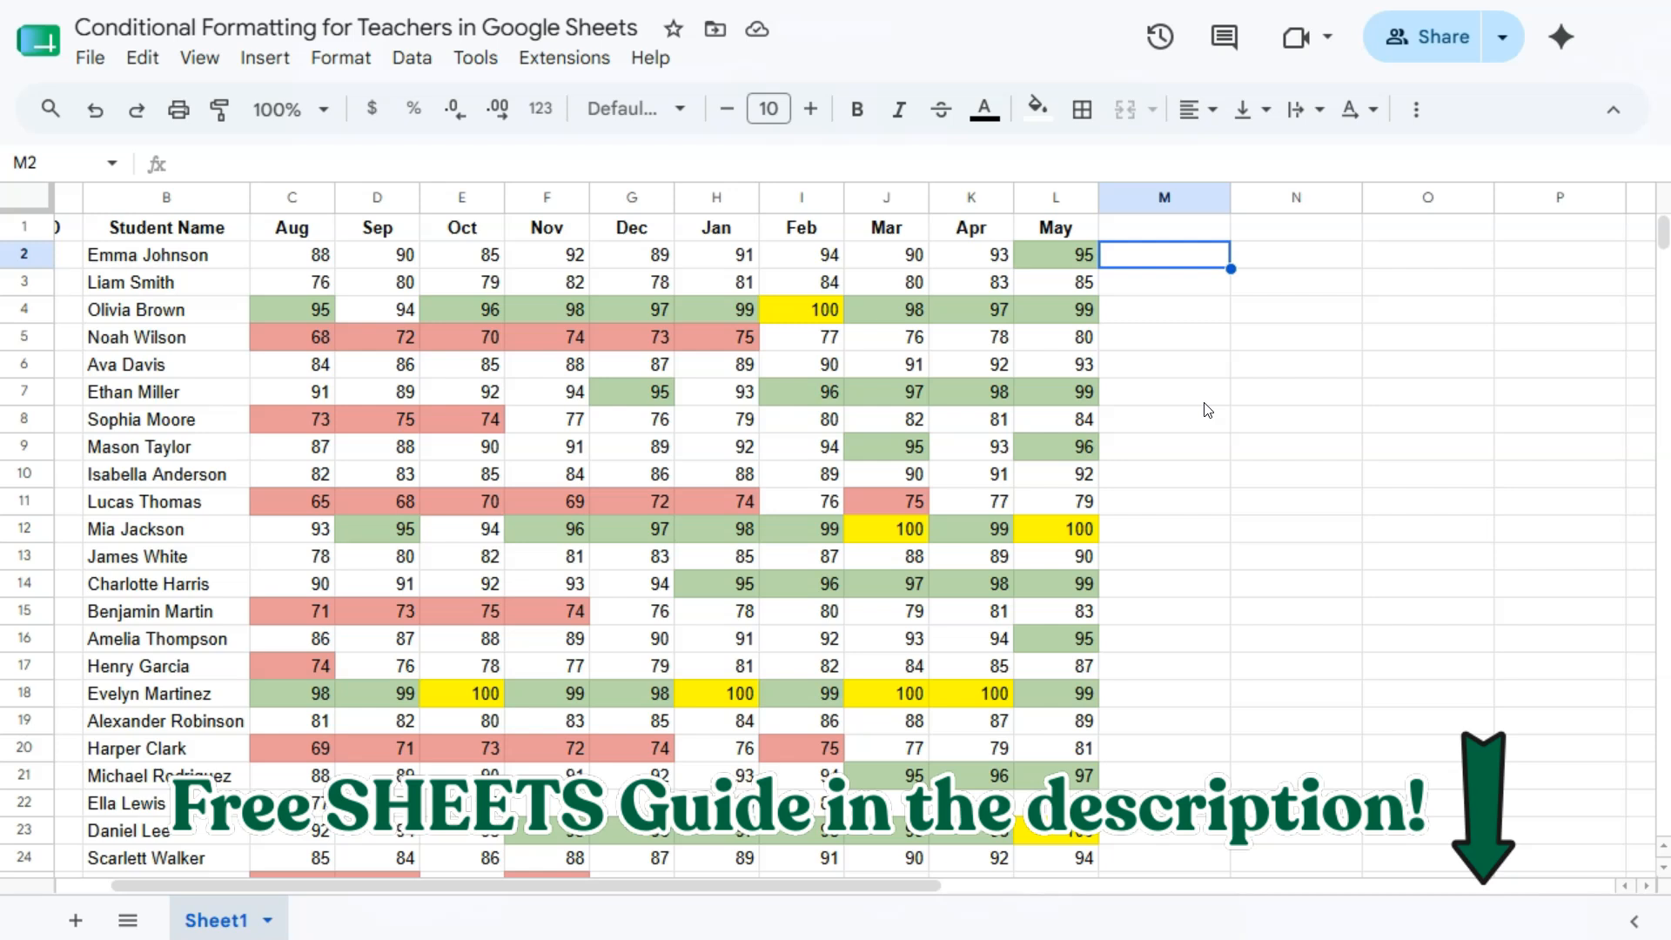
scroll(1206, 403, "down", 5)
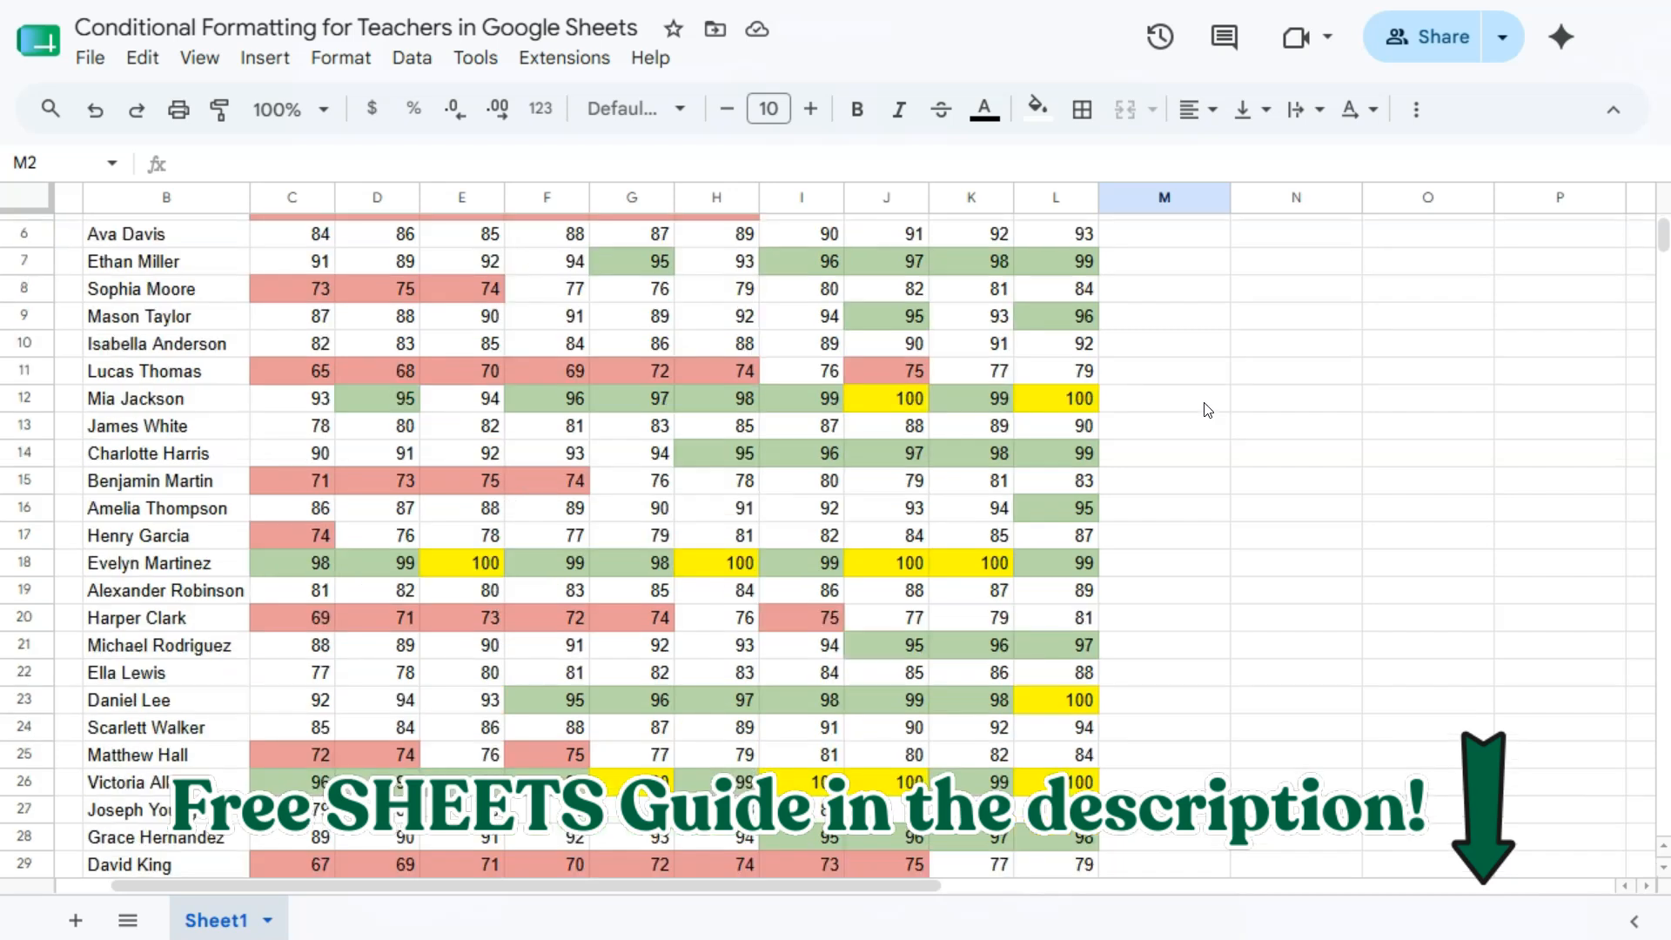
scroll(1207, 410, "up", 5)
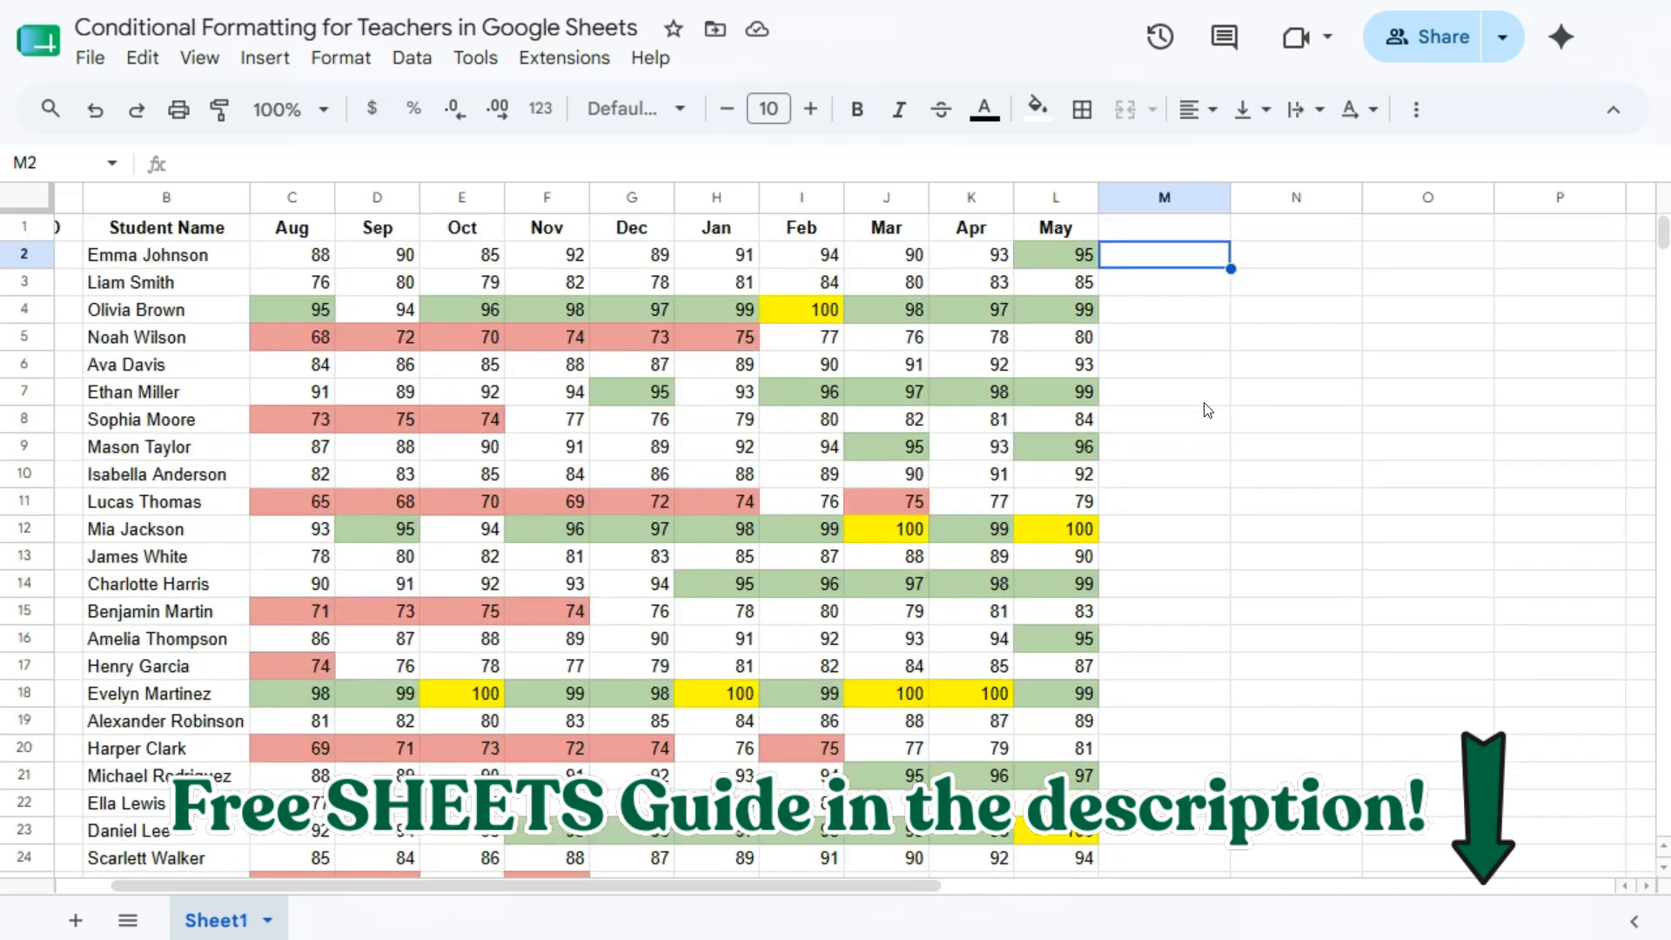